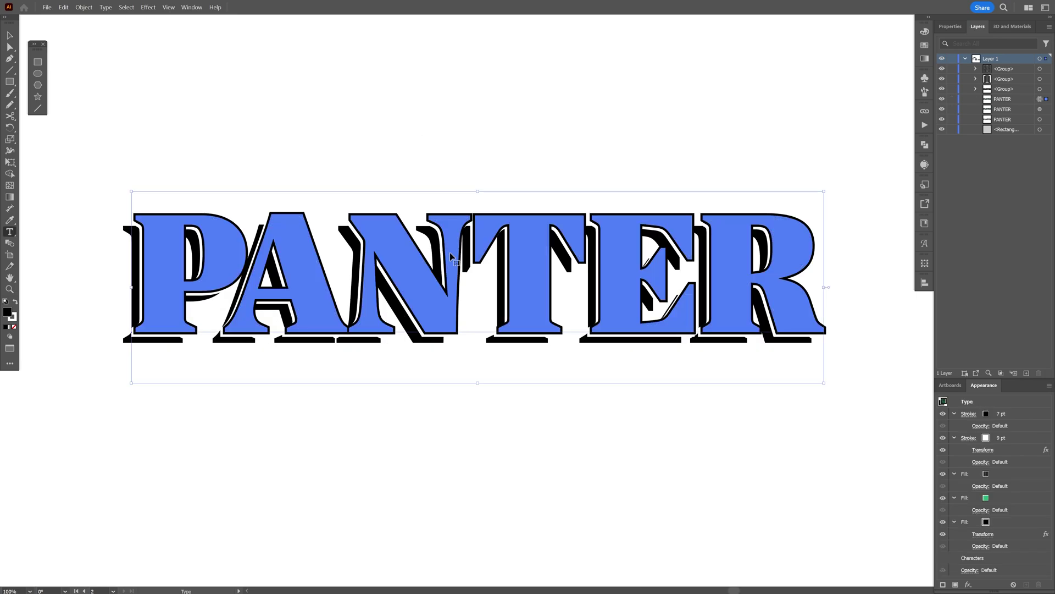
Step: Replace the letter N in the PANTER lettering with S and deselect the text
{"action": "left_click_drag", "start_coordinate": [458, 267], "coordinate": [374, 265]}
{"action": "type", "text": "S"}
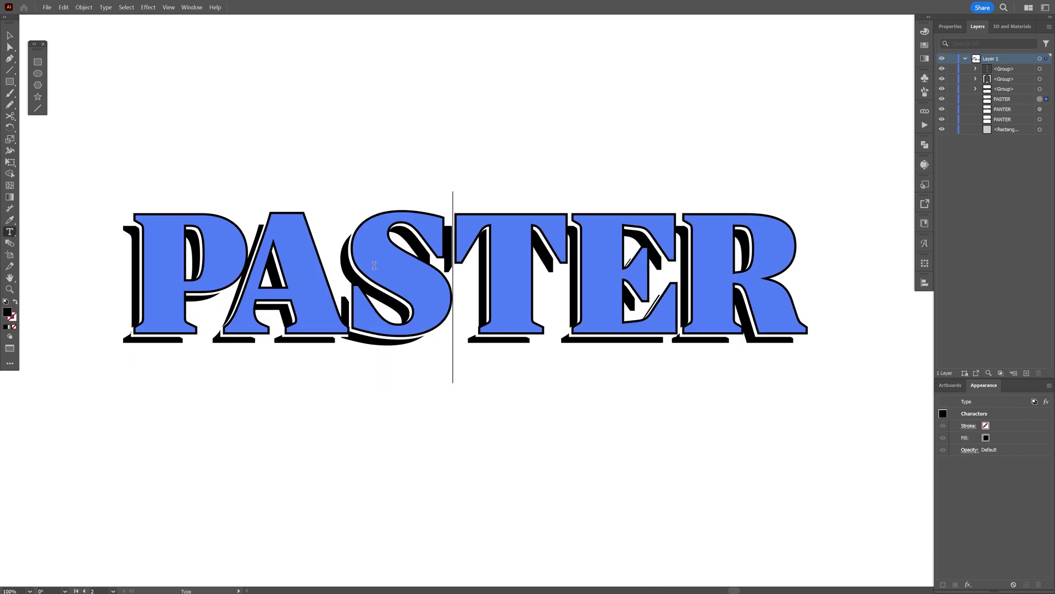
{"action": "key", "text": "Escape"}
{"action": "left_click", "coordinate": [518, 110]}
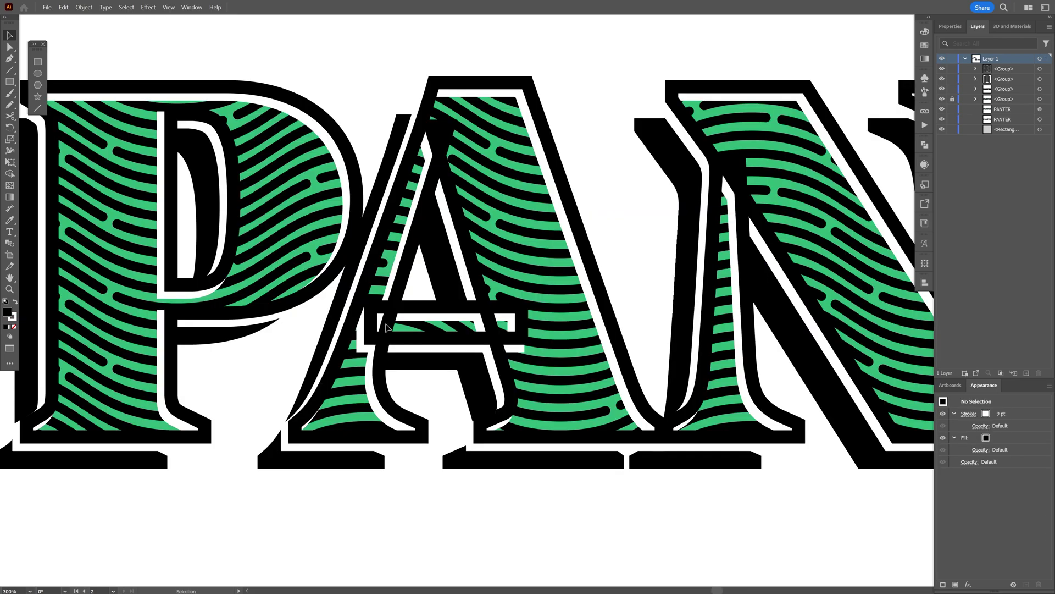
{"action": "scroll", "coordinate": [614, 354], "scroll_direction": "up", "scroll_amount": 3}
{"action": "scroll", "coordinate": [614, 354], "scroll_direction": "down", "scroll_amount": 4}
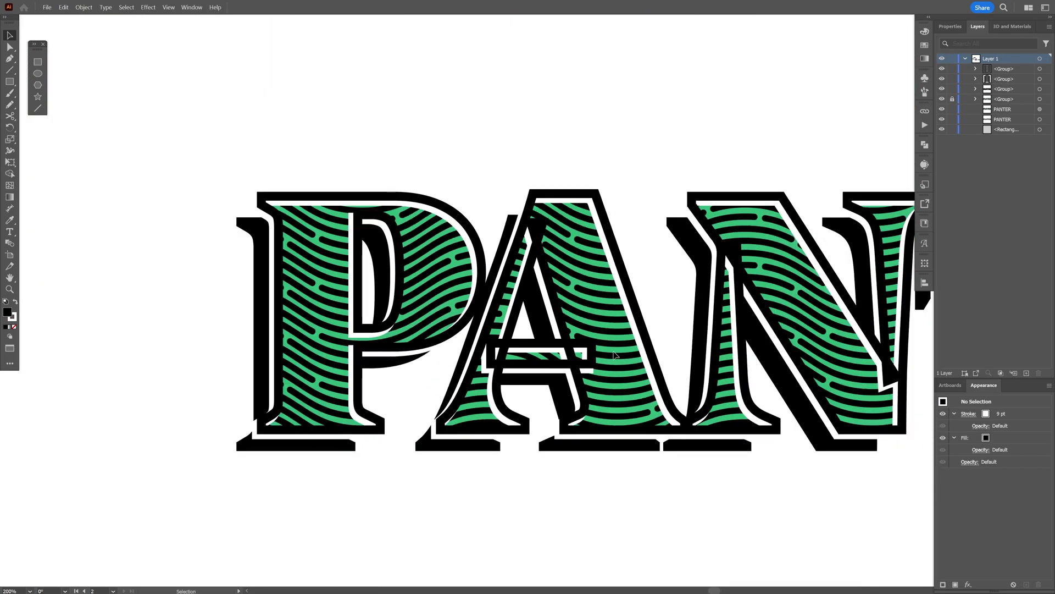
{"action": "left_click_drag", "start_coordinate": [614, 354], "coordinate": [317, 322]}
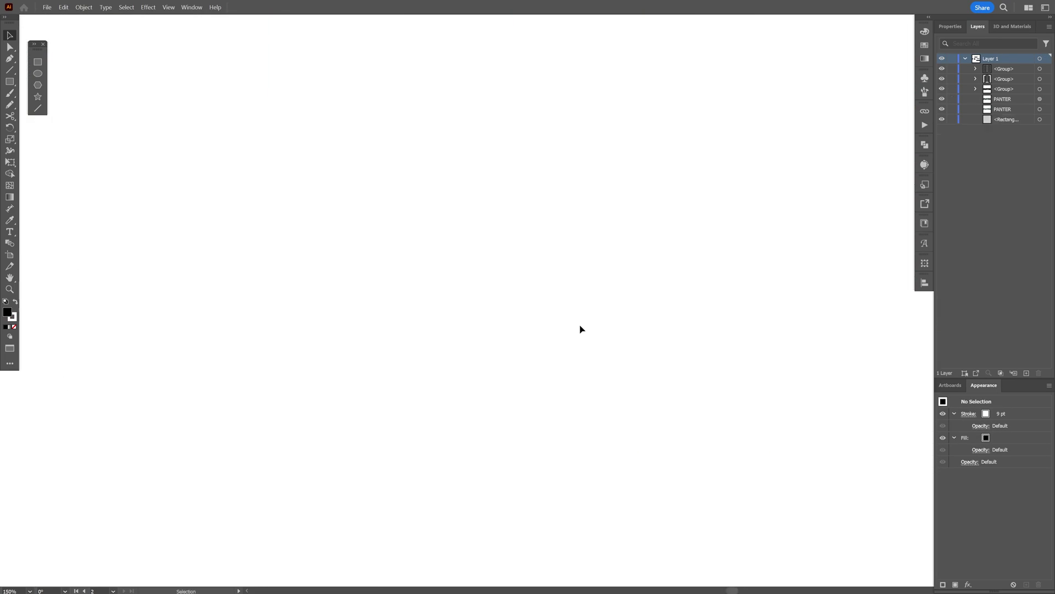
Step: Draw a horizontal line about 516 px long with a black stroke and no fill in the empty area
{"action": "left_click", "coordinate": [16, 301]}
{"action": "left_click", "coordinate": [14, 319]}
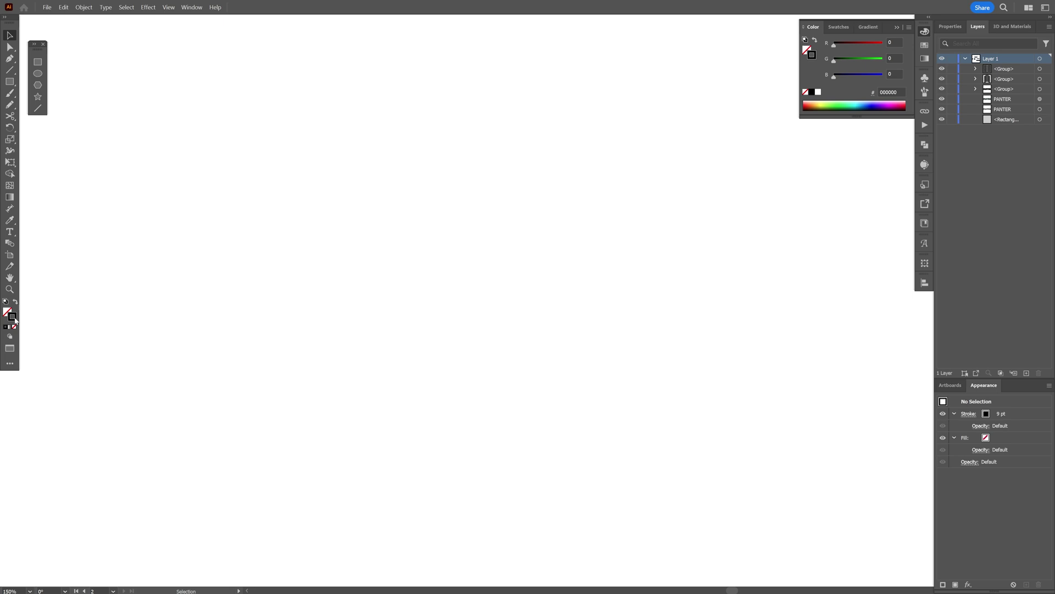
{"action": "left_click", "coordinate": [37, 109]}
{"action": "left_click_drag", "start_coordinate": [295, 256], "coordinate": [778, 270]}
{"action": "key", "text": "v"}
Step: Apply a smooth Zig Zag effect to the line with 1 ridge per segment and an absolute size giving a wave about 76 px high
{"action": "left_click", "coordinate": [151, 8]}
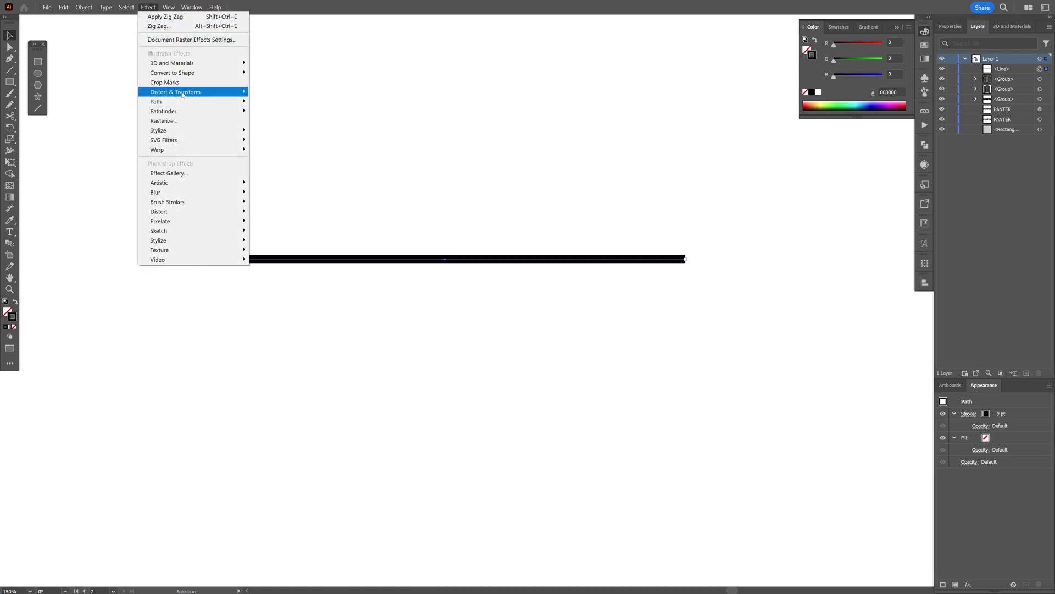
{"action": "mouse_move", "coordinate": [183, 93]}
{"action": "left_click", "coordinate": [273, 155]}
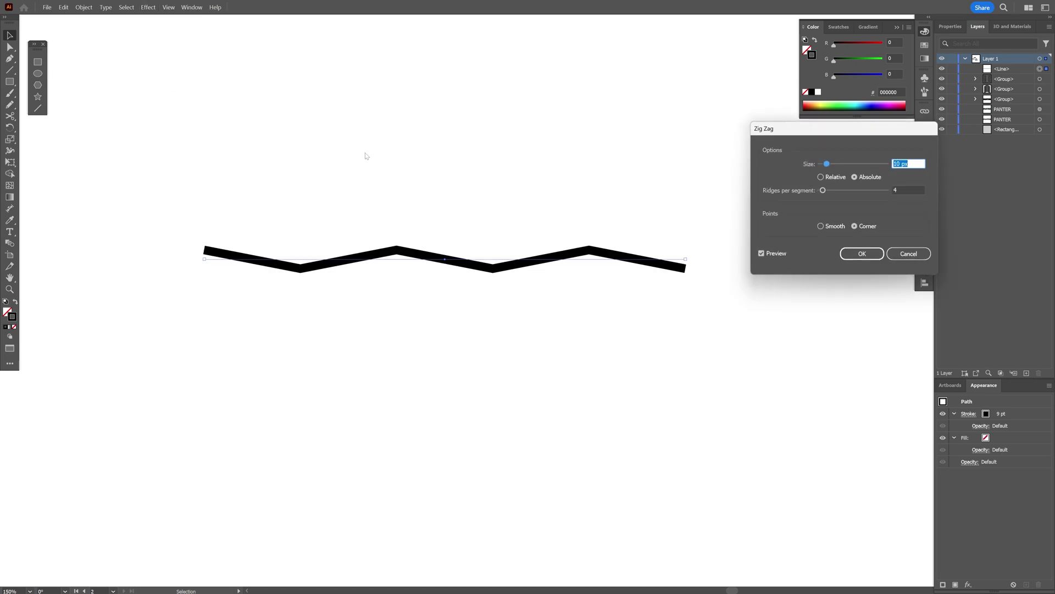
{"action": "left_click", "coordinate": [909, 189]}
{"action": "key", "text": "Down"}
{"action": "key", "text": "Down"}
{"action": "key", "text": "Down"}
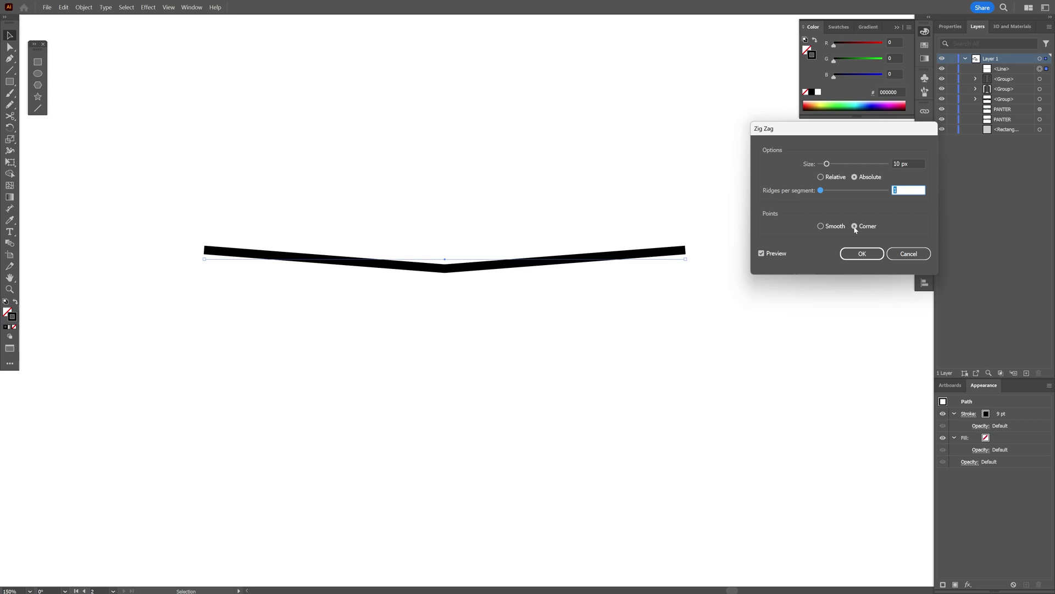
{"action": "left_click", "coordinate": [835, 227]}
{"action": "scroll", "coordinate": [909, 158], "scroll_direction": "up", "scroll_amount": 20}
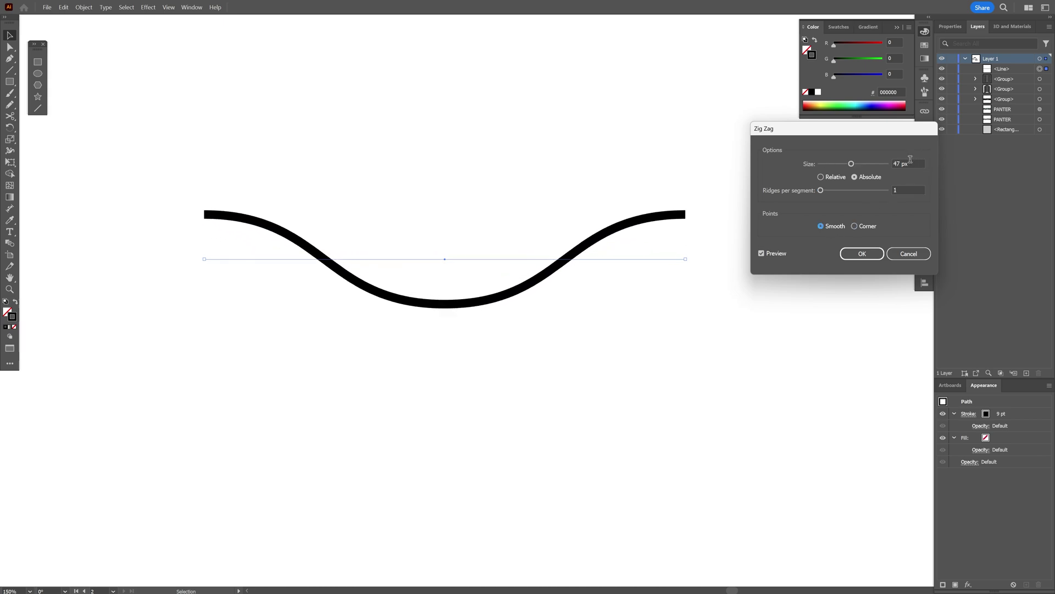
{"action": "scroll", "coordinate": [909, 158], "scroll_direction": "down", "scroll_amount": 10}
{"action": "left_click", "coordinate": [865, 253]}
Step: Expand the line's Zig Zag appearance into a path and rotate the wave 180°
{"action": "left_click", "coordinate": [83, 7]}
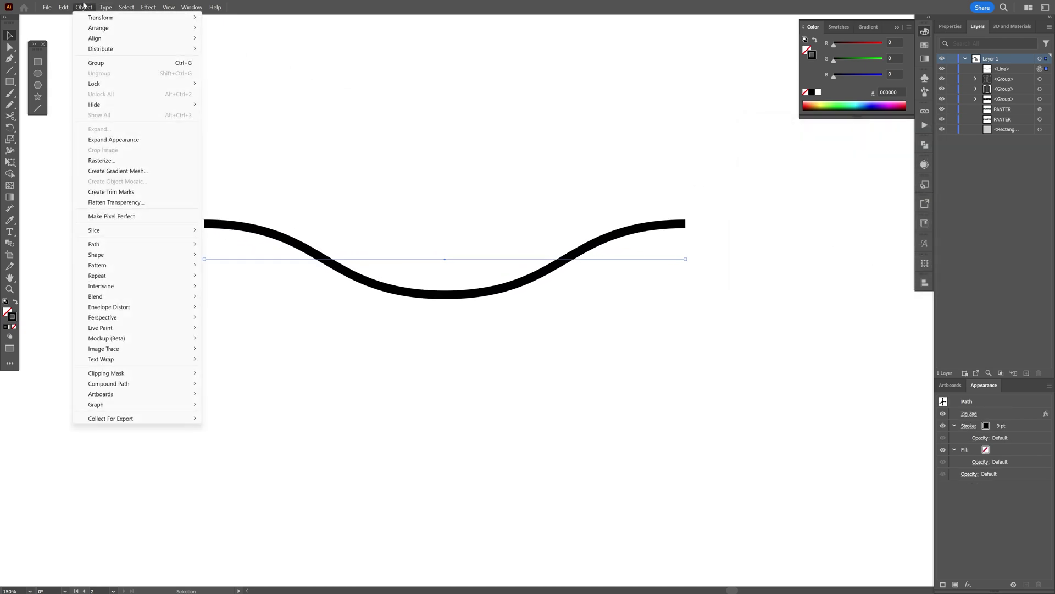
{"action": "left_click", "coordinate": [132, 139]}
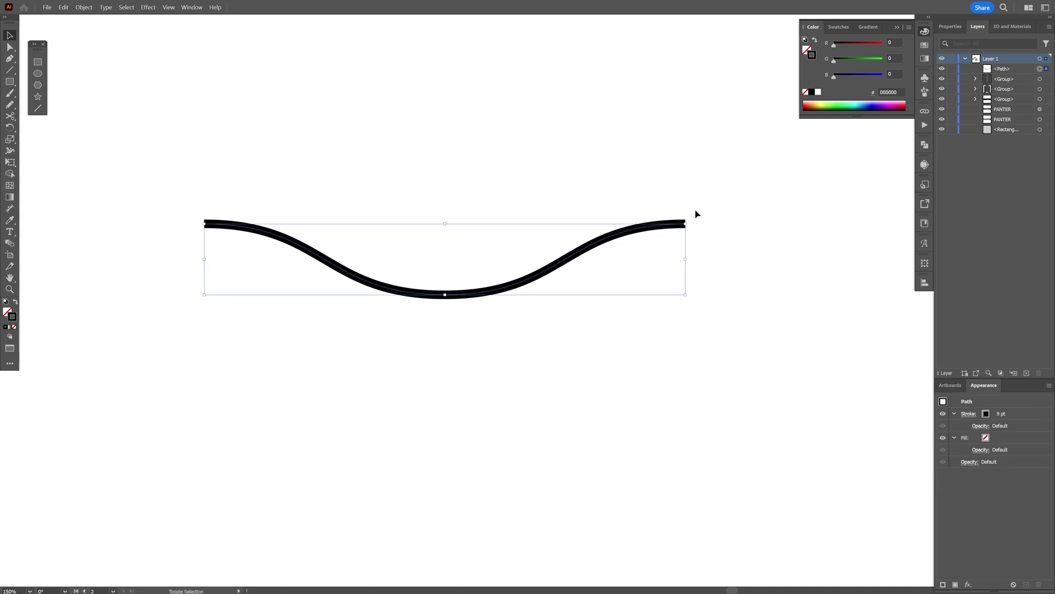
{"action": "left_click_drag", "start_coordinate": [688, 221], "coordinate": [318, 304]}
Step: Give the wave's stroke round caps and make it a dashed line with a 163 pt dash
{"action": "left_click", "coordinate": [949, 27]}
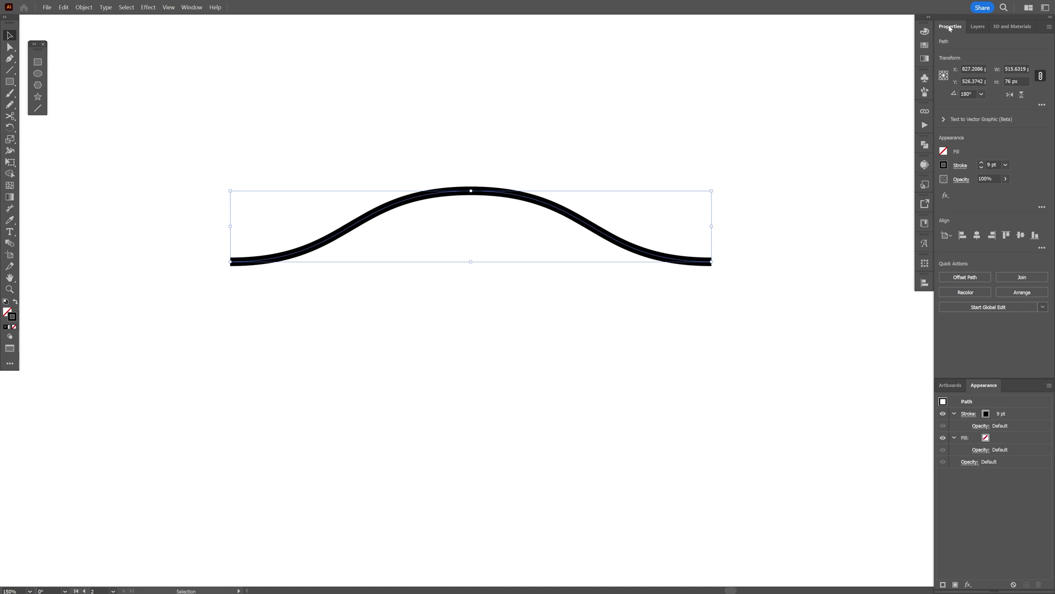
{"action": "left_click", "coordinate": [960, 165]}
{"action": "left_click", "coordinate": [908, 191]}
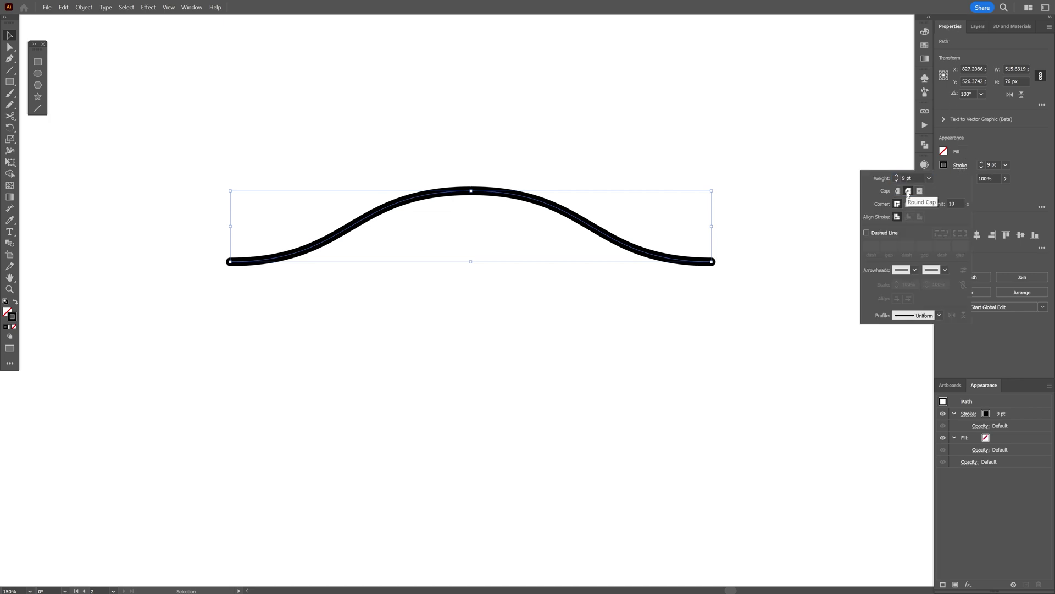
{"action": "left_click", "coordinate": [887, 235]}
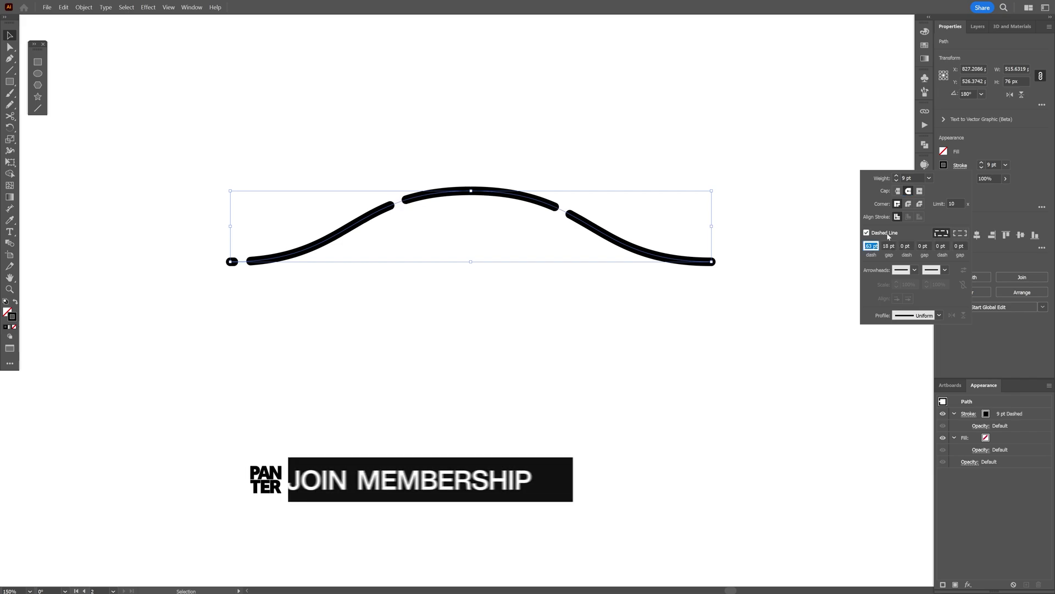
{"action": "left_click", "coordinate": [871, 245]}
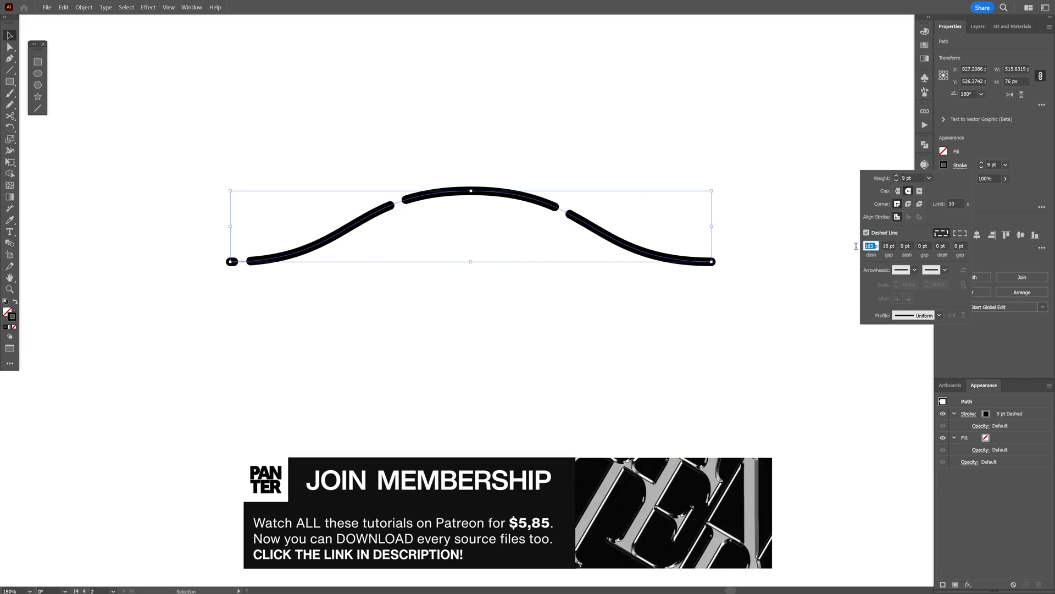
Step: Set the gap between the wave's dashes to 17 pt
{"action": "left_click", "coordinate": [889, 246]}
{"action": "key", "text": "Up"}
{"action": "key", "text": "Up"}
{"action": "key", "text": "Up"}
{"action": "key", "text": "Up"}
{"action": "key", "text": "Up"}
{"action": "key", "text": "Up"}
{"action": "key", "text": "Up"}
{"action": "key", "text": "Up"}
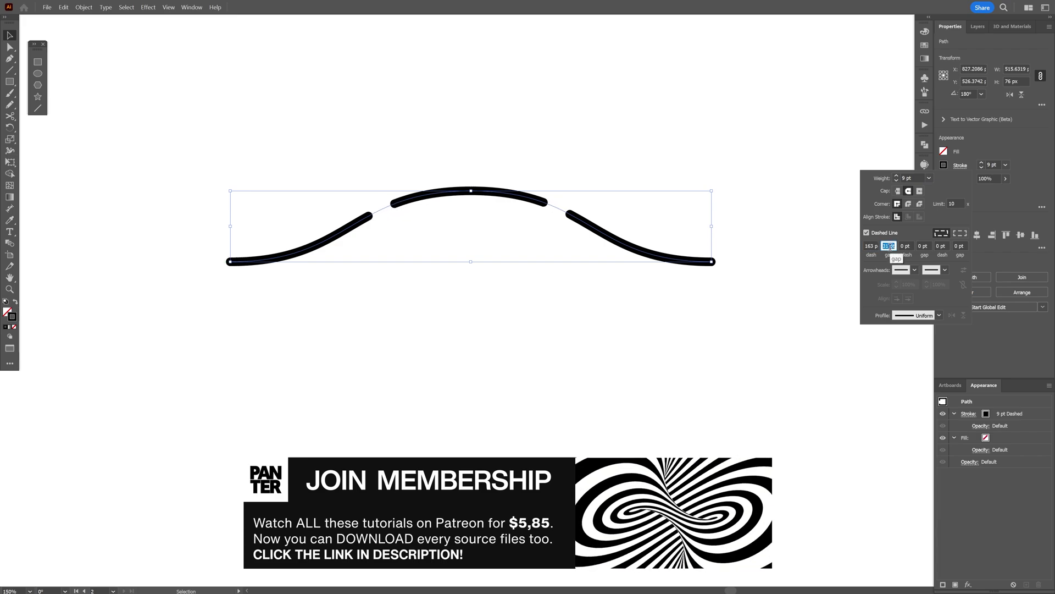
{"action": "key", "text": "Down"}
{"action": "key", "text": "Down"}
{"action": "key", "text": "Down"}
{"action": "key", "text": "Down"}
{"action": "key", "text": "Down"}
{"action": "key", "text": "Down"}
{"action": "key", "text": "Down"}
{"action": "key", "text": "Down"}
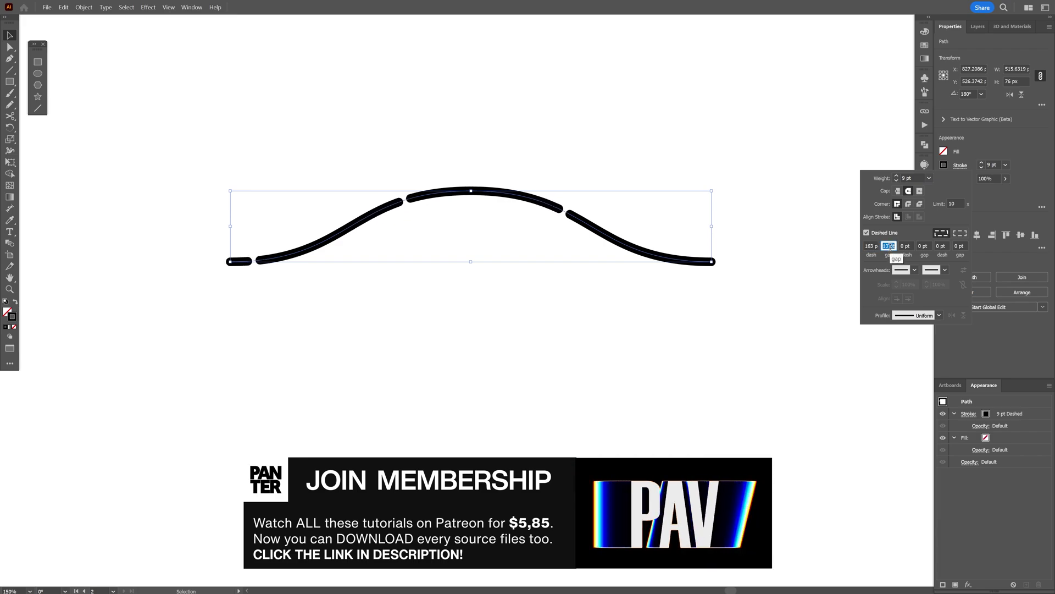
{"action": "key", "text": "Down"}
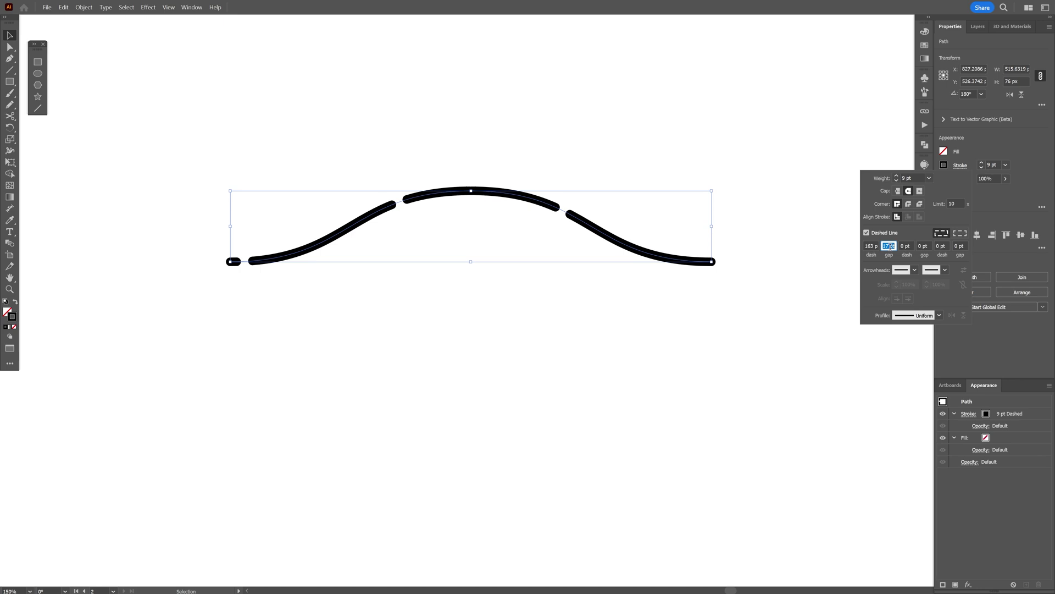
{"action": "left_click", "coordinate": [794, 229]}
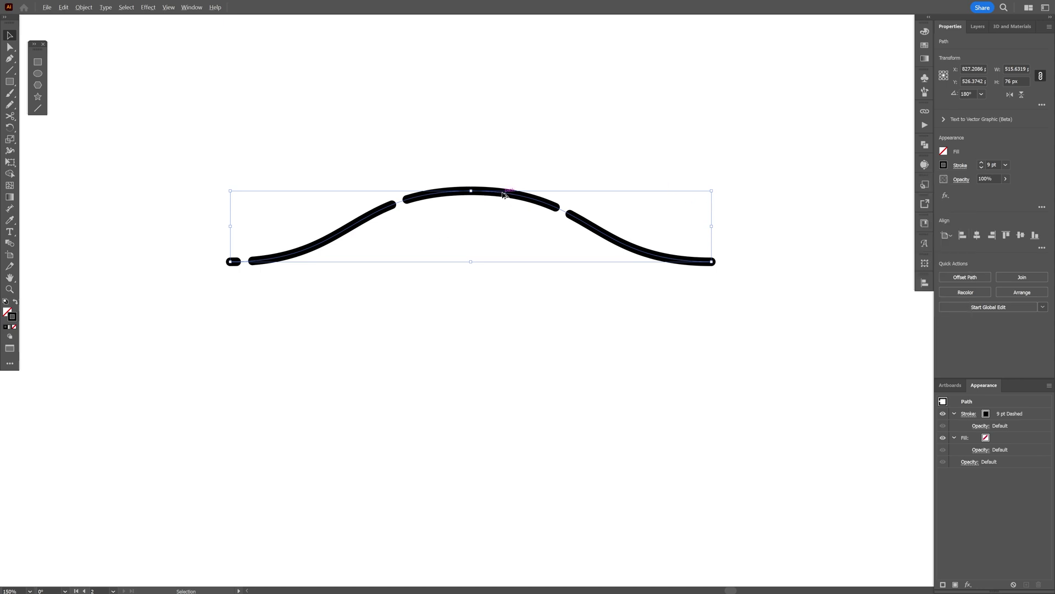
Step: Duplicate the dashed wave about 17 px below the original and set the copy's first dash to 130 pt
{"action": "left_click_drag", "start_coordinate": [504, 195], "coordinate": [500, 211]}
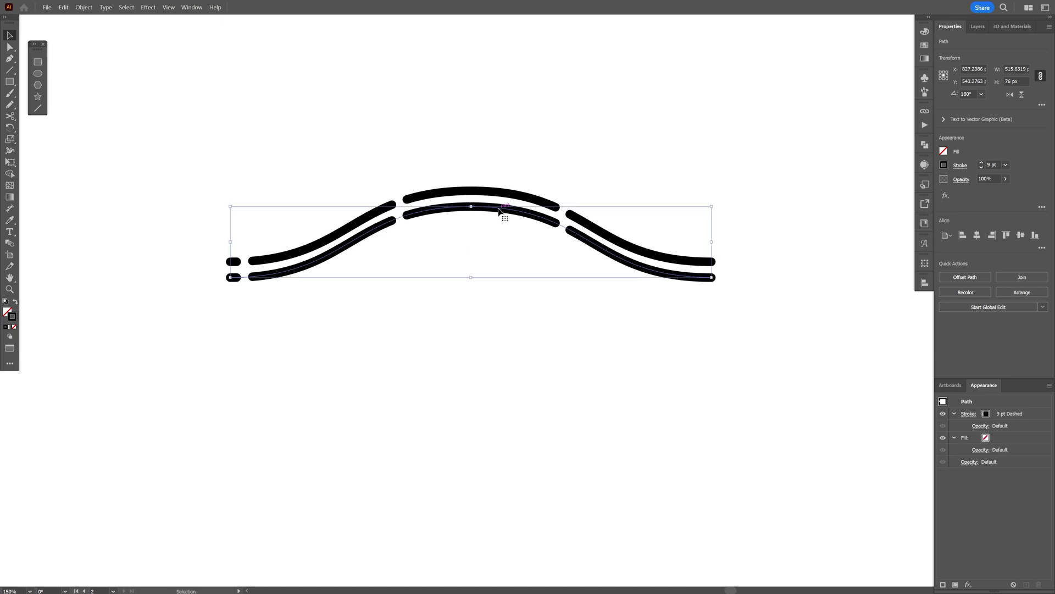
{"action": "left_click", "coordinate": [960, 166]}
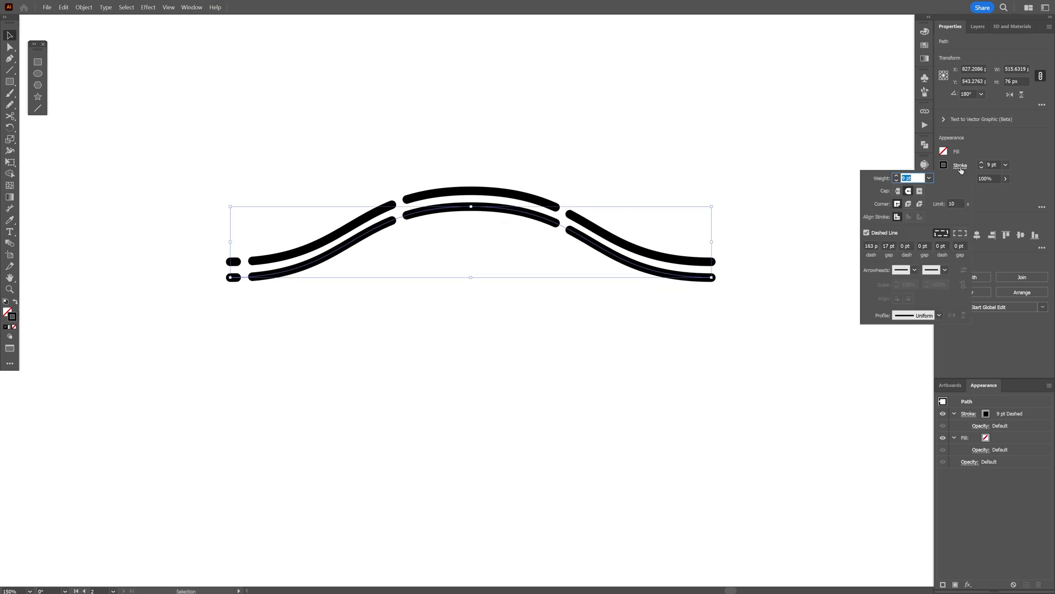
{"action": "left_click", "coordinate": [871, 245]}
{"action": "scroll", "coordinate": [871, 246], "scroll_direction": "down", "scroll_amount": 20}
{"action": "scroll", "coordinate": [871, 246], "scroll_direction": "up", "scroll_amount": 7}
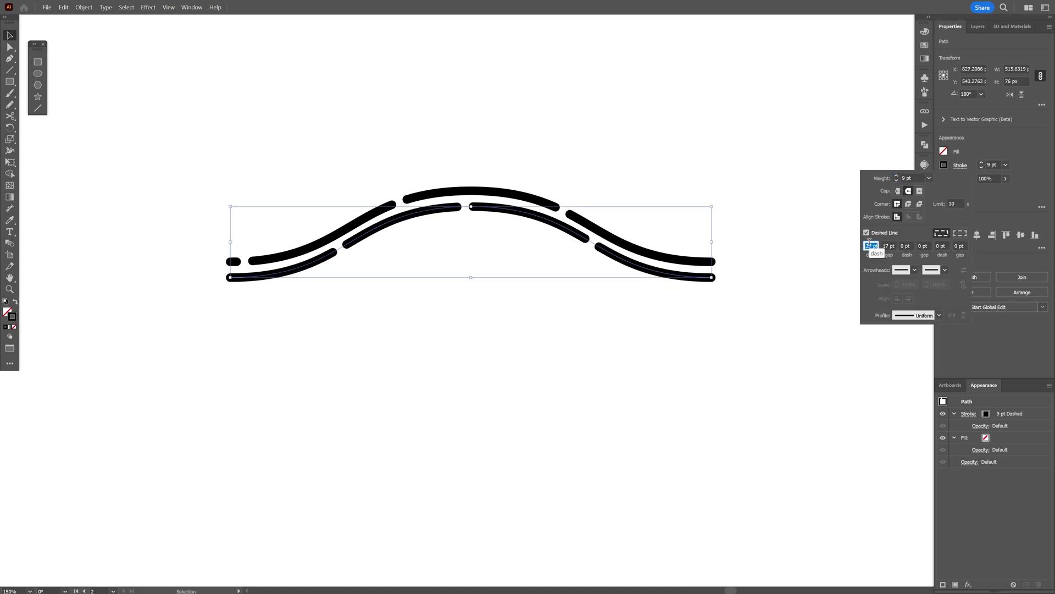
Step: Set the second dash length of the lower wave to 132 pt
{"action": "left_click", "coordinate": [909, 245]}
{"action": "scroll", "coordinate": [909, 245], "scroll_direction": "up", "scroll_amount": 12}
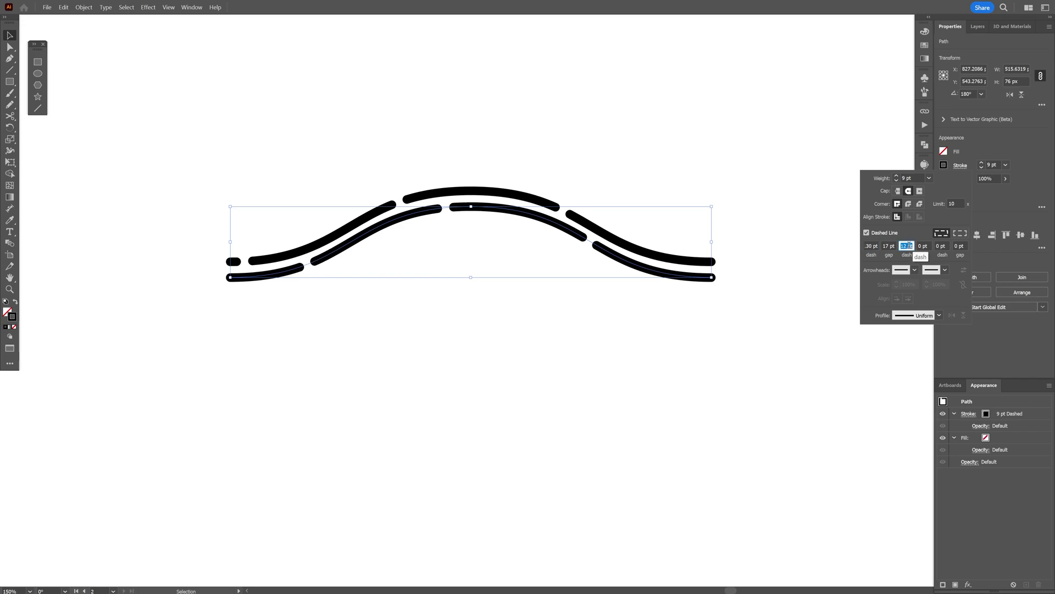
{"action": "key", "text": "Up"}
{"action": "key", "text": "Up"}
{"action": "key", "text": "Up"}
{"action": "key", "text": "Up"}
{"action": "key", "text": "Up"}
{"action": "key", "text": "Up"}
{"action": "key", "text": "Up"}
{"action": "key", "text": "Up"}
{"action": "key", "text": "Up"}
{"action": "key", "text": "Up"}
{"action": "key", "text": "Up"}
{"action": "key", "text": "Up"}
{"action": "key", "text": "Up"}
{"action": "key", "text": "Up"}
{"action": "key", "text": "Up"}
{"action": "key", "text": "Up"}
{"action": "key", "text": "Up"}
{"action": "key", "text": "Up"}
{"action": "key", "text": "Up"}
{"action": "key", "text": "Up"}
{"action": "key", "text": "Up"}
{"action": "key", "text": "Up"}
{"action": "key", "text": "Up"}
{"action": "key", "text": "Up"}
{"action": "key", "text": "Up"}
{"action": "key", "text": "Up"}
{"action": "key", "text": "Up"}
{"action": "key", "text": "Up"}
{"action": "key", "text": "Up"}
{"action": "key", "text": "Up"}
{"action": "key", "text": "Up"}
{"action": "key", "text": "Up"}
{"action": "key", "text": "Up"}
{"action": "key", "text": "Up"}
{"action": "key", "text": "Up"}
{"action": "key", "text": "Up"}
{"action": "key", "text": "Up"}
{"action": "key", "text": "Up"}
{"action": "key", "text": "Up"}
{"action": "key", "text": "Up"}
{"action": "key", "text": "Up"}
{"action": "key", "text": "Up"}
{"action": "key", "text": "Up"}
{"action": "left_click", "coordinate": [735, 134]}
Step: Duplicate the second wave about 19 px below it and change the copy's first dash length so its gaps fall elsewhere
{"action": "left_click", "coordinate": [525, 215]}
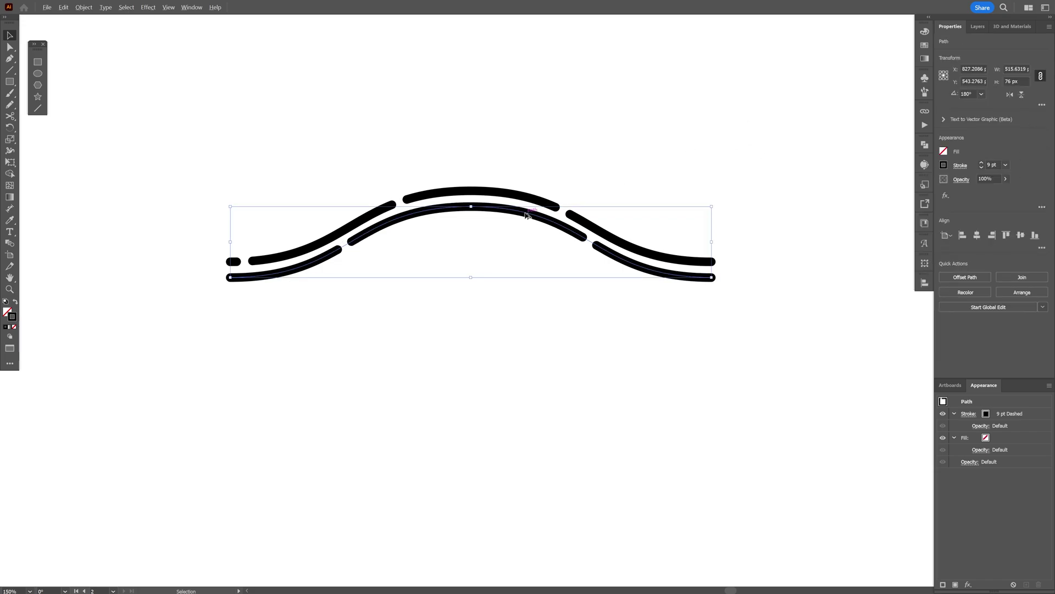
{"action": "left_click_drag", "start_coordinate": [525, 215], "coordinate": [524, 231]}
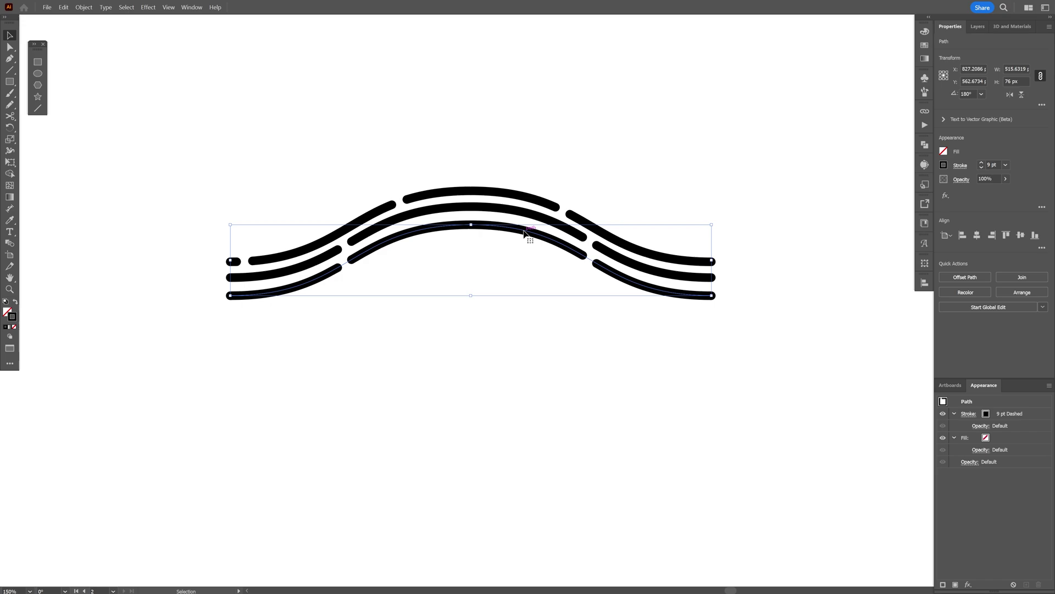
{"action": "left_click", "coordinate": [960, 165]}
{"action": "left_click", "coordinate": [871, 246]}
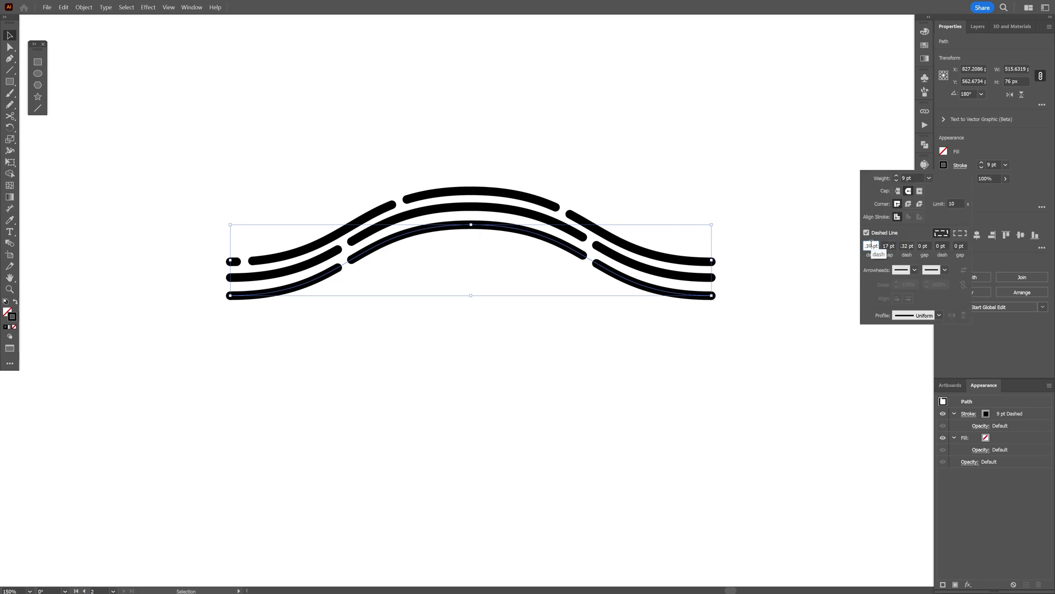
{"action": "key", "text": "Up"}
{"action": "key", "text": "Up"}
{"action": "key", "text": "Up"}
{"action": "key", "text": "Up"}
{"action": "key", "text": "Up"}
{"action": "key", "text": "Up"}
{"action": "key", "text": "Up"}
{"action": "key", "text": "Up"}
{"action": "key", "text": "Up"}
{"action": "key", "text": "Up"}
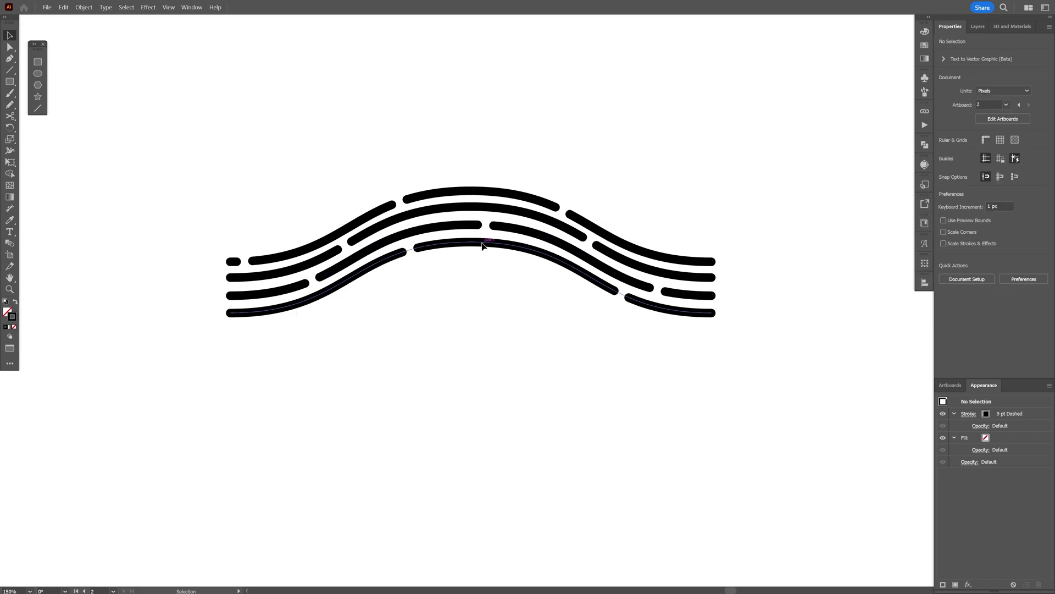
Step: Duplicate the fourth wave just below it and open the copy's stroke settings
{"action": "left_click", "coordinate": [482, 243]}
{"action": "left_click_drag", "start_coordinate": [481, 243], "coordinate": [481, 264]}
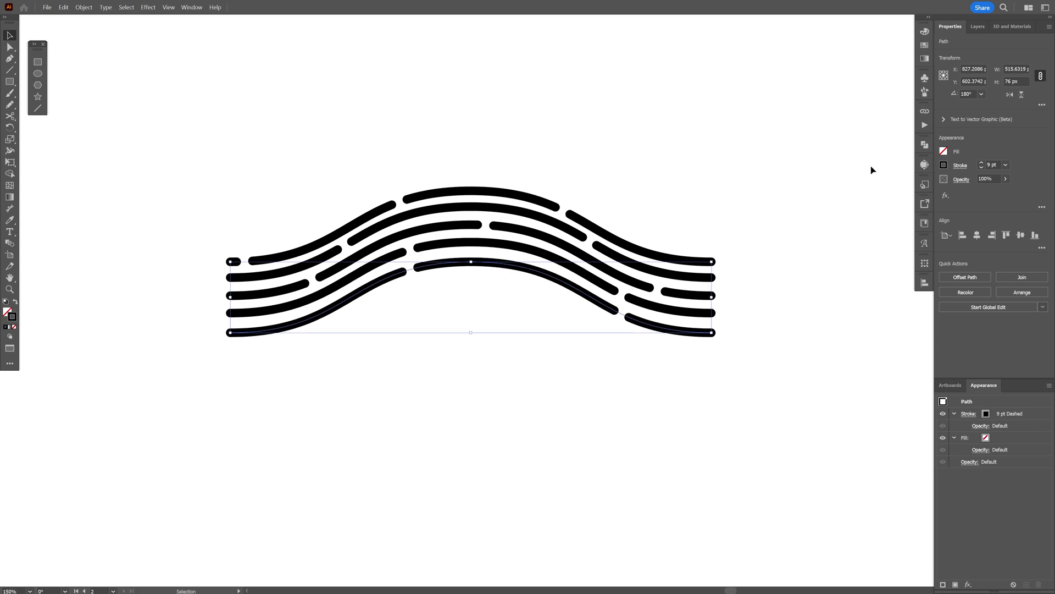
{"action": "left_click", "coordinate": [960, 166]}
Step: Select the five waves, duplicate the set about 53 px below, and repeat that duplication four times
{"action": "left_click_drag", "start_coordinate": [749, 130], "coordinate": [483, 330]}
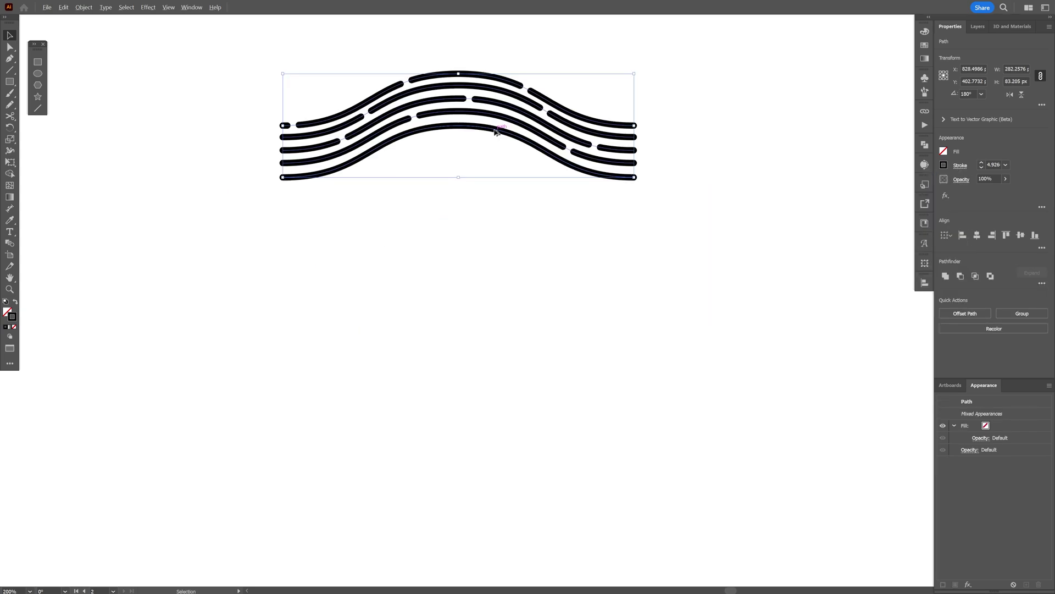
{"action": "left_click_drag", "start_coordinate": [495, 131], "coordinate": [487, 197]}
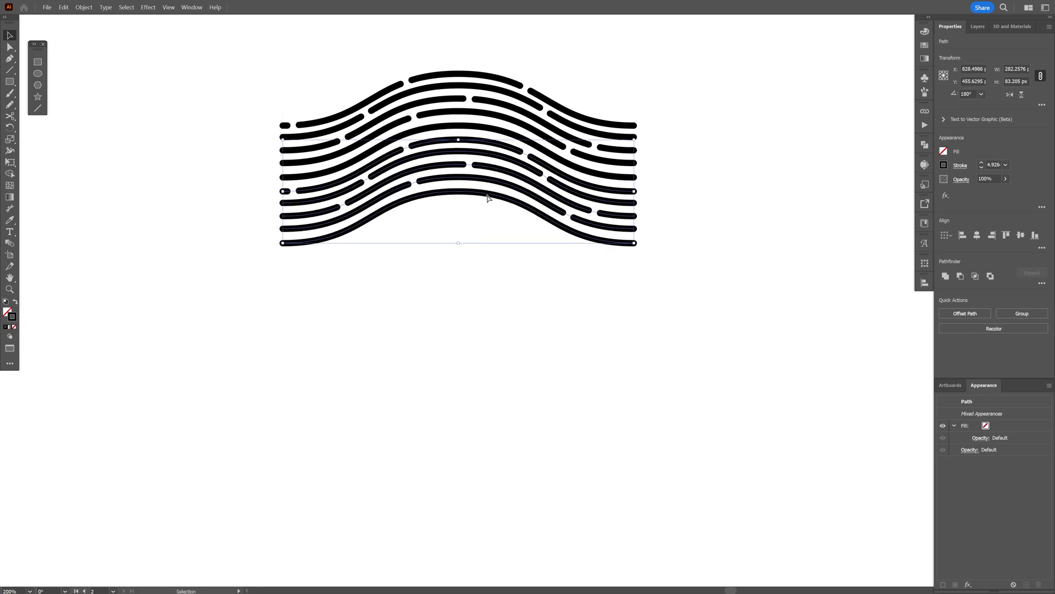
{"action": "key", "text": "ctrl+d"}
{"action": "key", "text": "ctrl+d"}
{"action": "key", "text": "ctrl+d"}
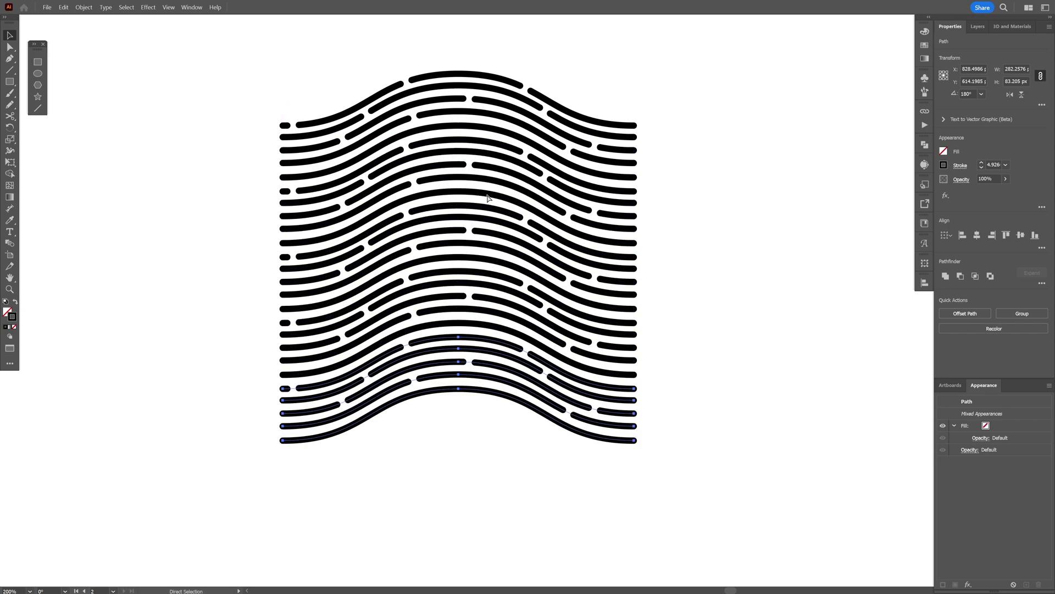
{"action": "key", "text": "ctrl+d"}
Step: Select all the wave lines and distribute them evenly by their vertical centers
{"action": "left_click_drag", "start_coordinate": [732, 92], "coordinate": [498, 506]}
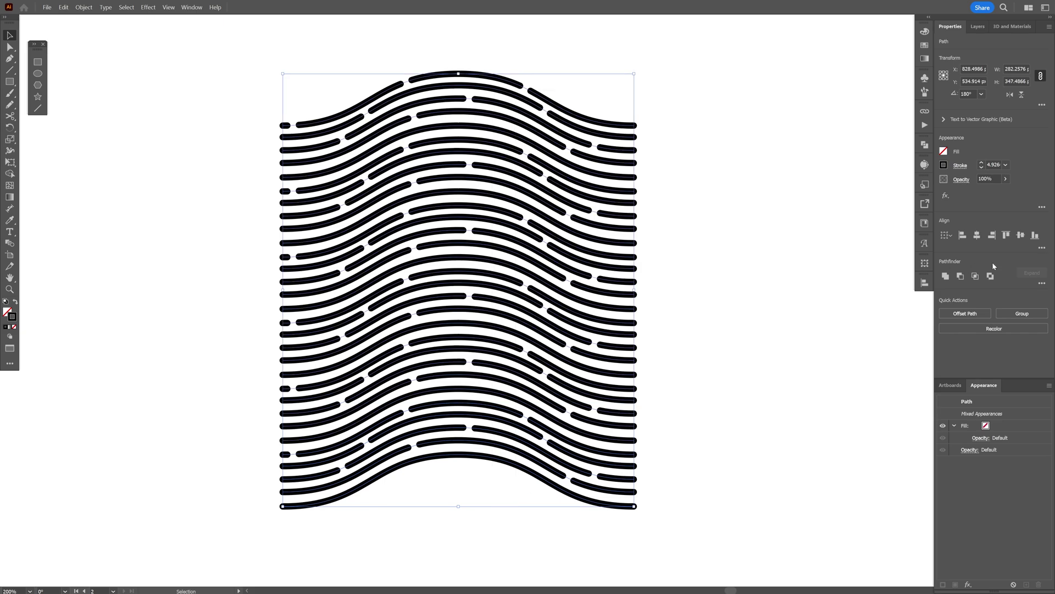
{"action": "left_click", "coordinate": [1039, 247]}
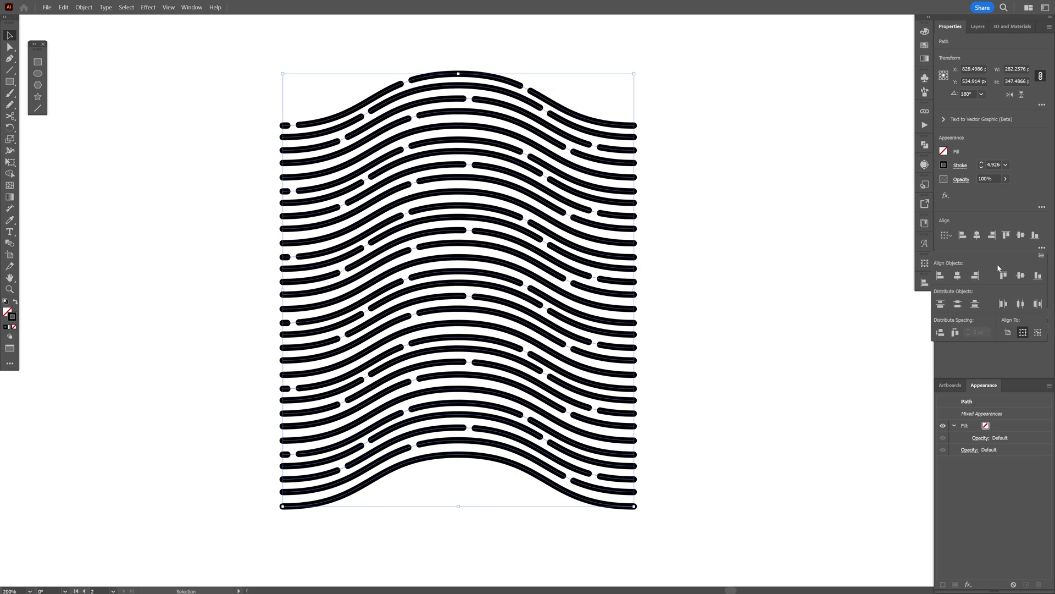
{"action": "left_click", "coordinate": [958, 304]}
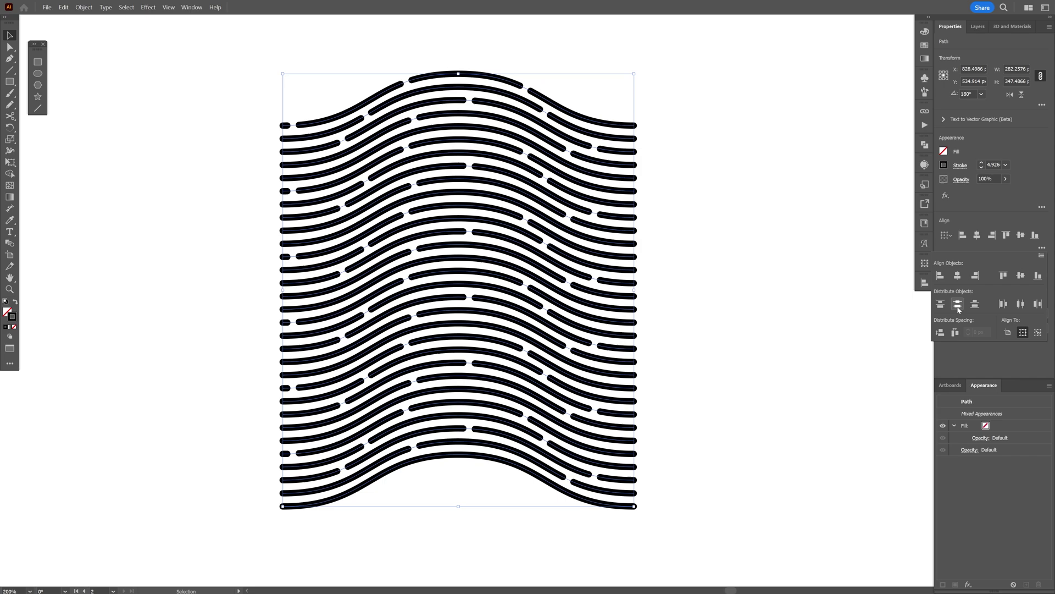
Step: Expand the distributed dashed wave strokes into filled shapes and group them together
{"action": "left_click", "coordinate": [87, 8]}
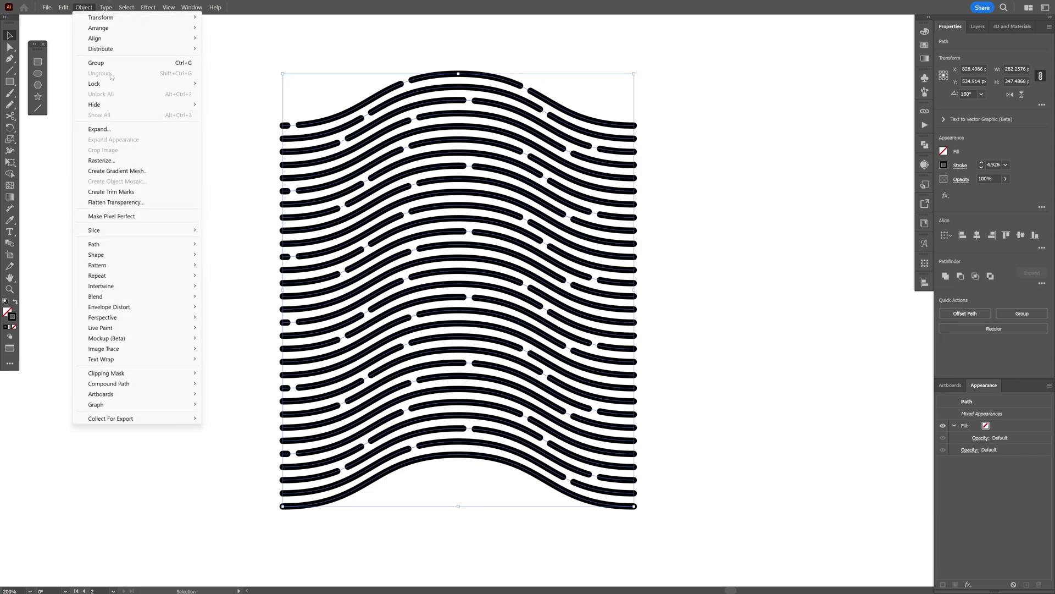
{"action": "left_click", "coordinate": [126, 133]}
{"action": "key", "text": "Return"}
{"action": "right_click", "coordinate": [467, 199]}
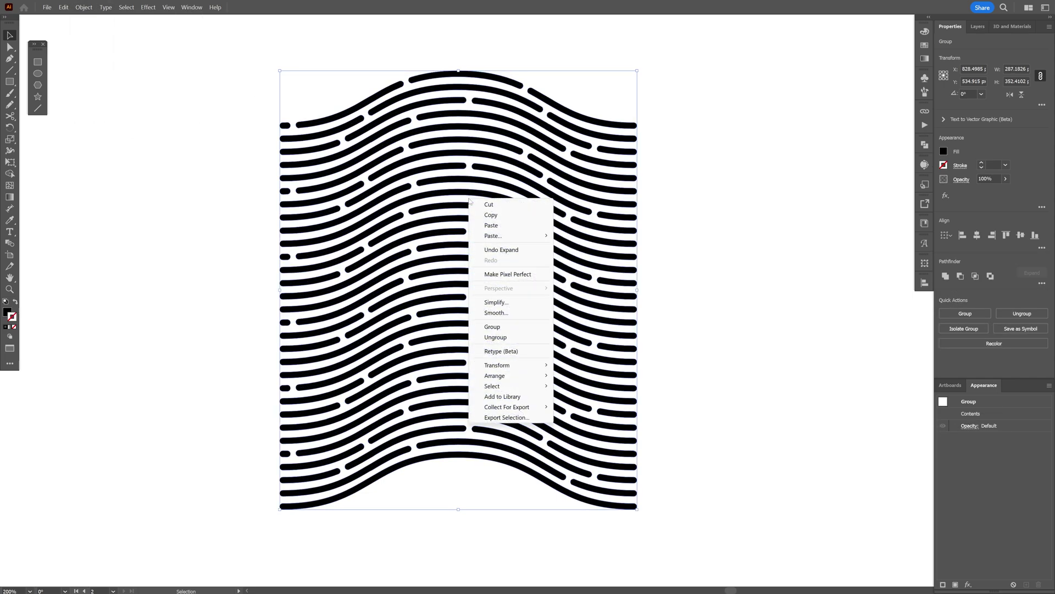
{"action": "left_click", "coordinate": [502, 326]}
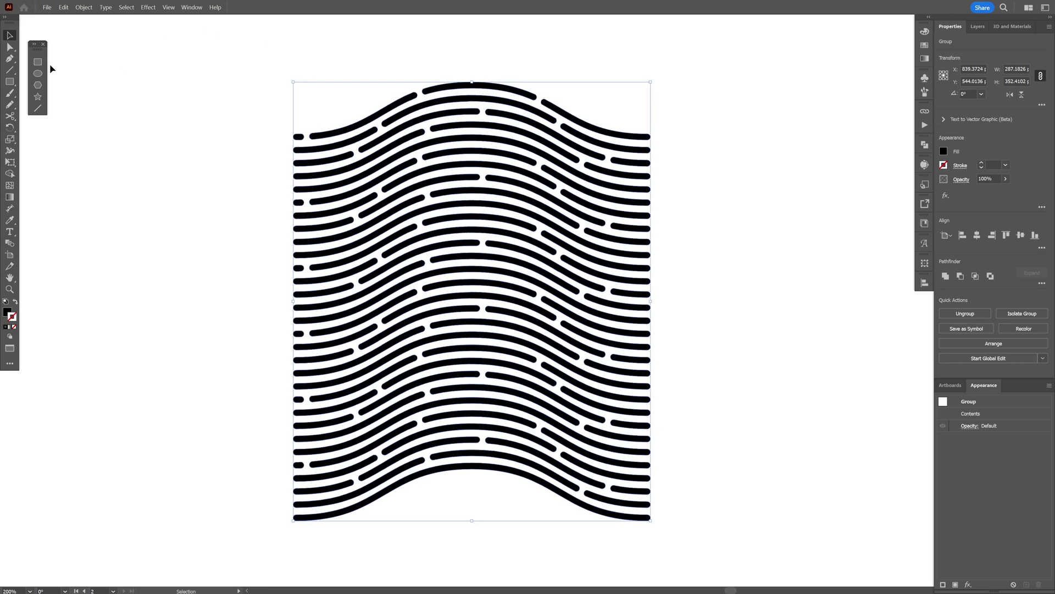
Step: Draw a black rectangle about 283 by 340 px over the wave group, leaving the rounded line ends sticking out on both sides
{"action": "left_click", "coordinate": [38, 62]}
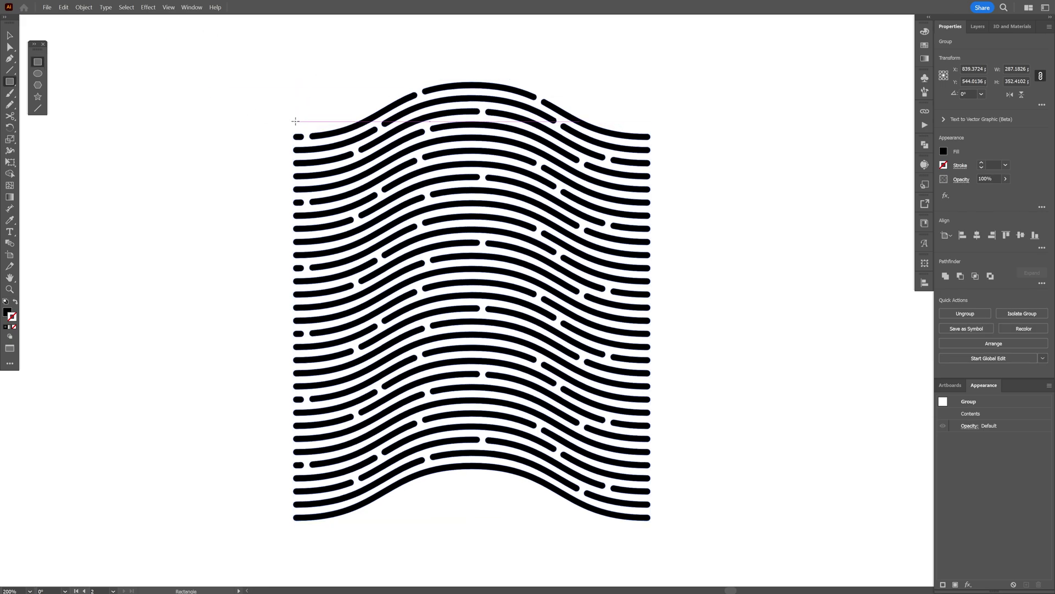
{"action": "left_click_drag", "start_coordinate": [295, 123], "coordinate": [647, 544]}
{"action": "key", "text": "v"}
{"action": "scroll", "coordinate": [650, 395], "scroll_direction": "up", "scroll_amount": 4}
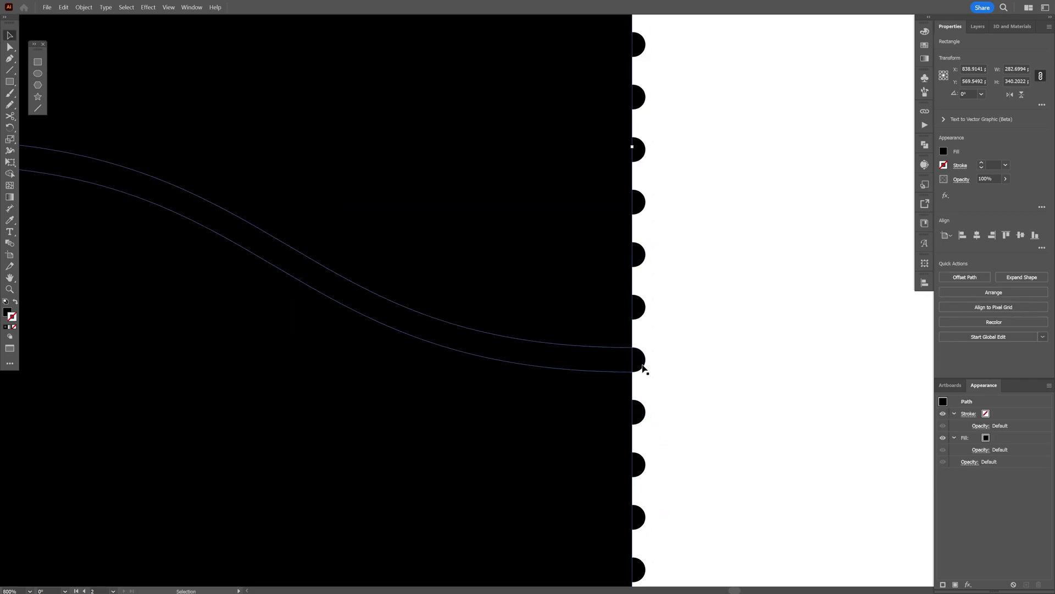
{"action": "scroll", "coordinate": [641, 366], "scroll_direction": "down", "scroll_amount": 4}
Step: Center the rectangle and wave group on each other both ways and stretch the rectangle's height to about 367 px
{"action": "left_click", "coordinate": [454, 221], "text": "shift"}
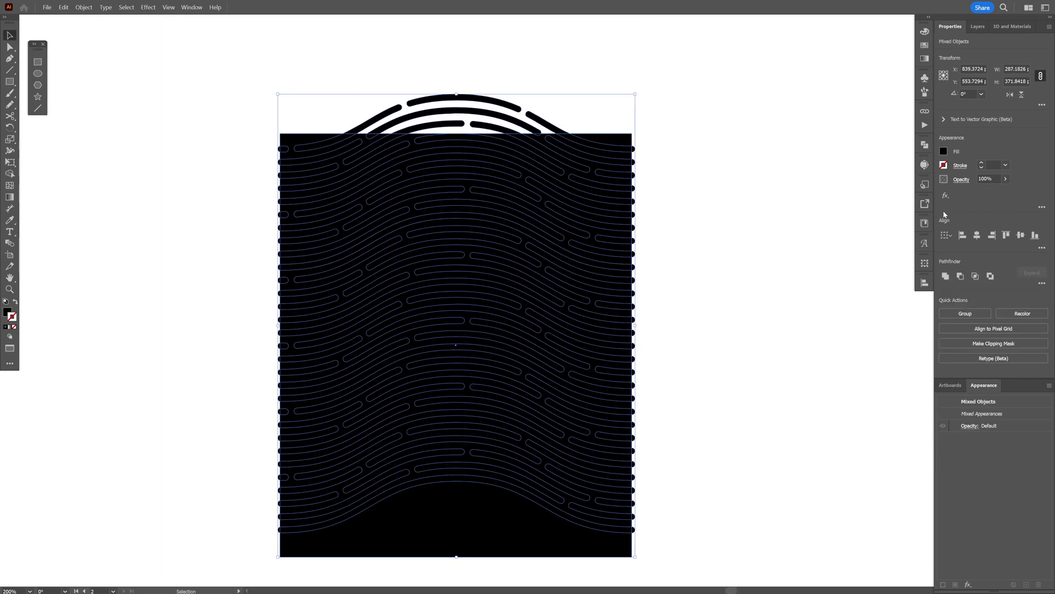
{"action": "left_click", "coordinate": [977, 236]}
{"action": "left_click", "coordinate": [1020, 235]}
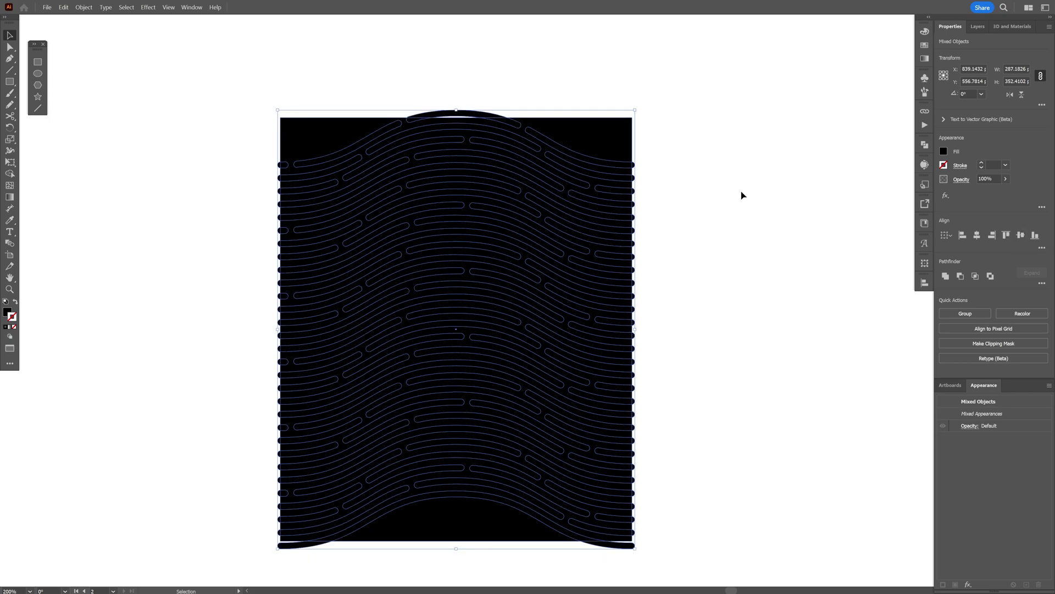
{"action": "left_click_drag", "start_coordinate": [615, 132], "coordinate": [604, 129]}
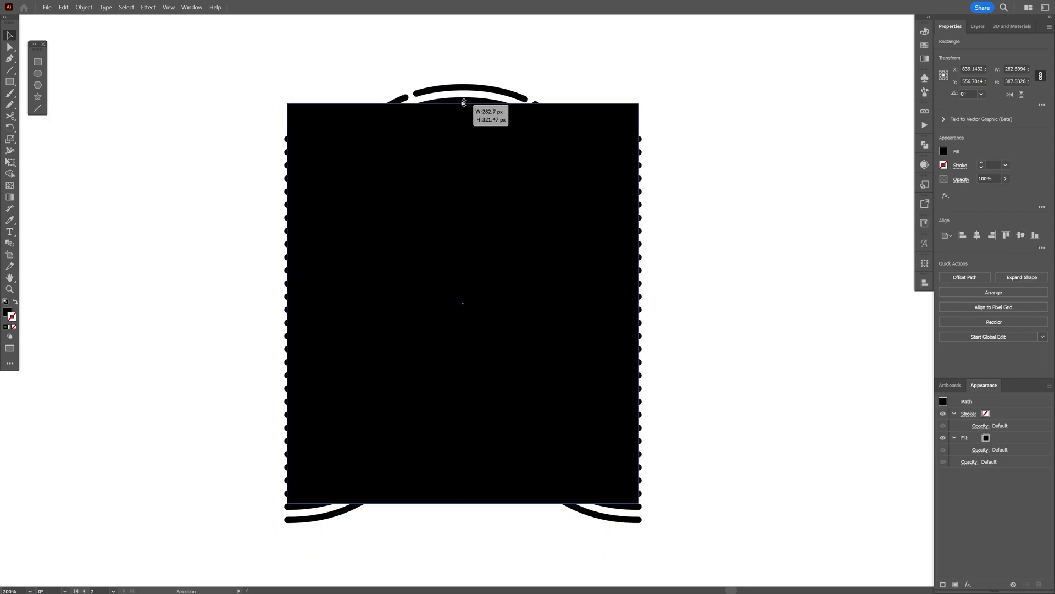
{"action": "left_click_drag", "start_coordinate": [463, 104], "coordinate": [464, 75]}
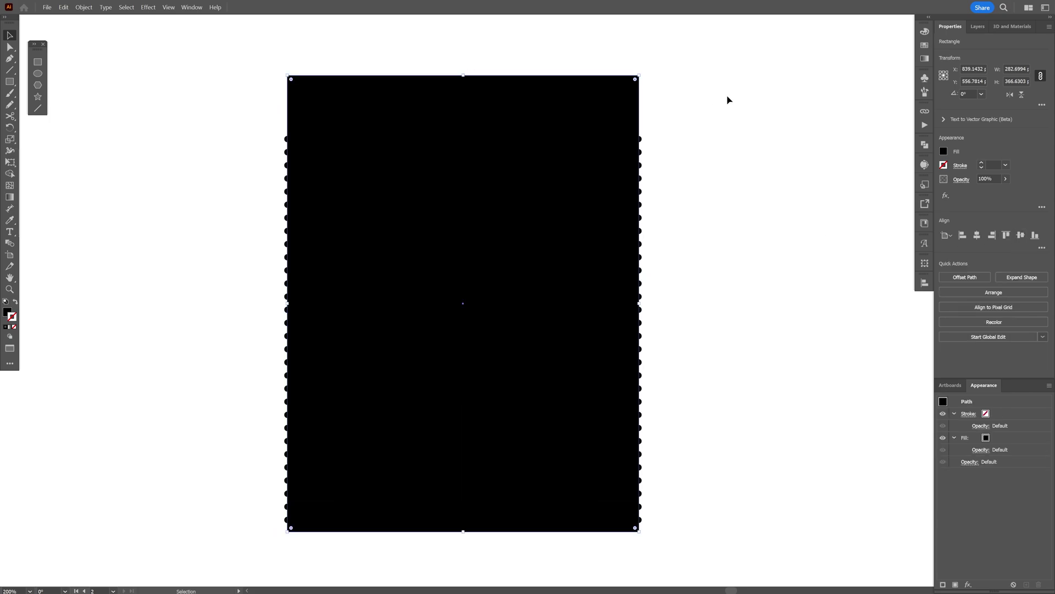
Step: Trim the line ends protruding beyond both sides of the rectangle with the Shape Builder, and remove the rectangle
{"action": "left_click", "coordinate": [409, 193], "text": "shift"}
{"action": "key", "text": "shift+m"}
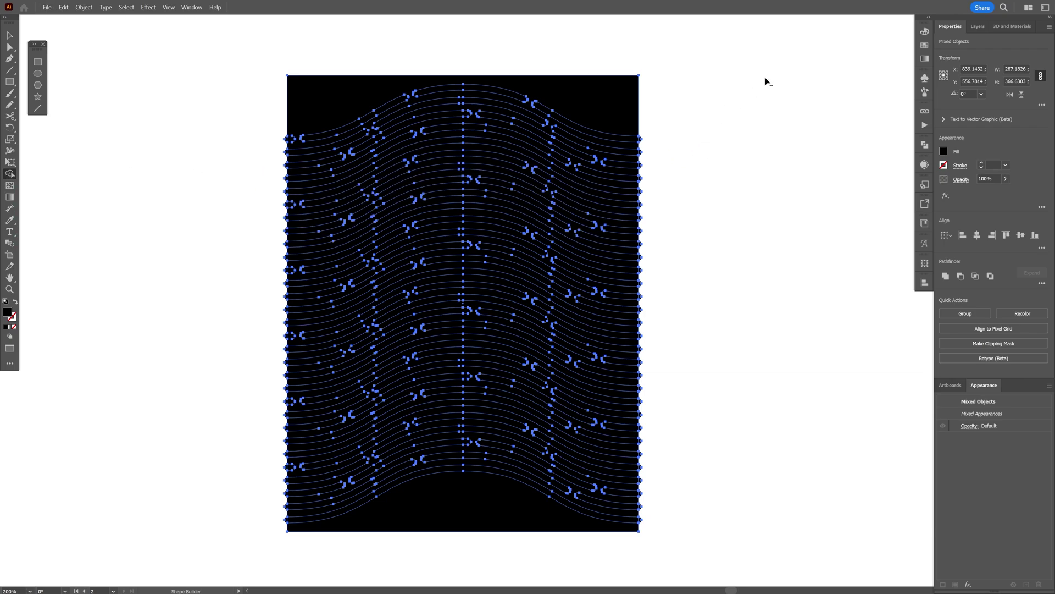
{"action": "left_click_drag", "start_coordinate": [766, 77], "coordinate": [641, 536]}
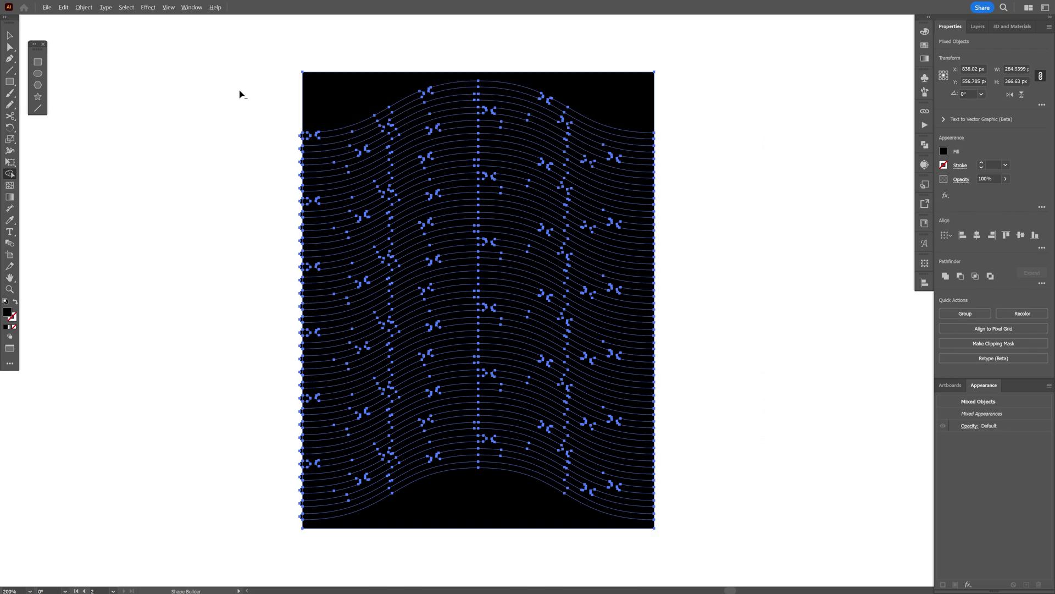
{"action": "left_click_drag", "start_coordinate": [242, 84], "coordinate": [298, 533]}
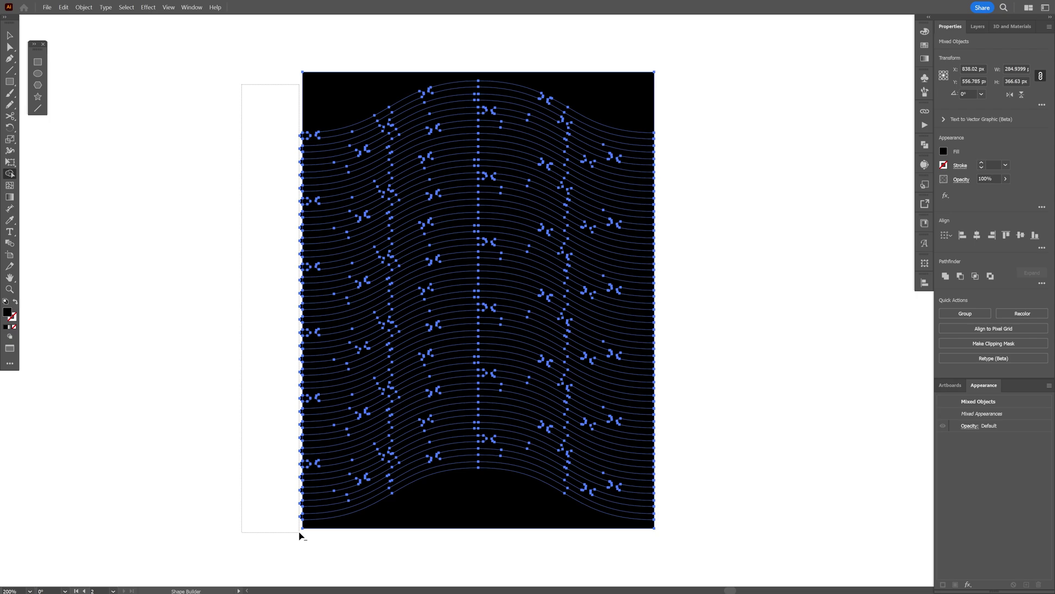
{"action": "left_click_drag", "start_coordinate": [461, 327], "coordinate": [415, 334]}
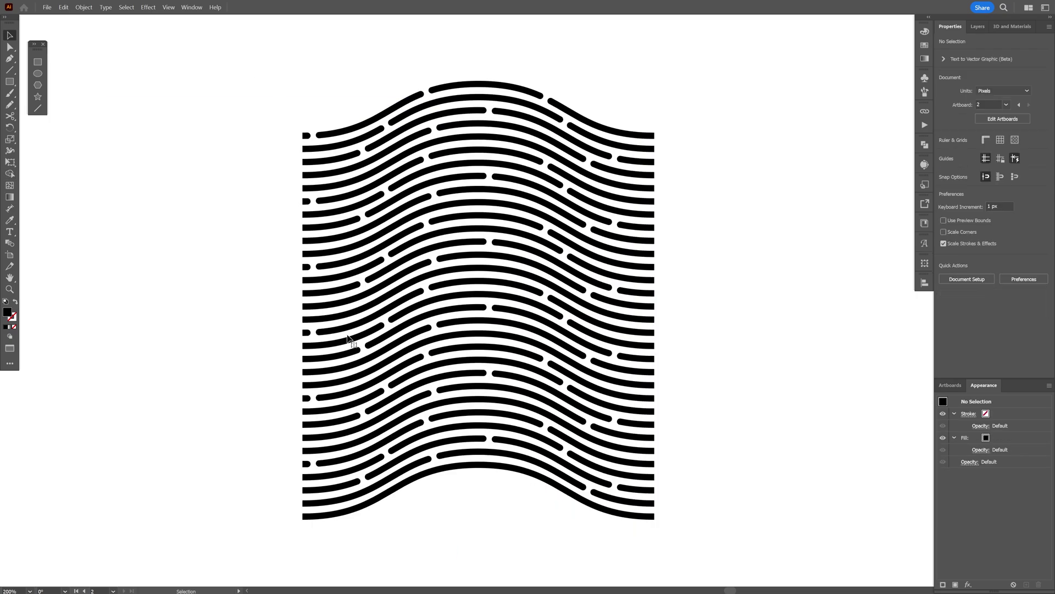
Step: Remove the surplus lowest wave lines and scale the pattern group down to about 210 by 230 px beside free space
{"action": "key", "text": "ctrl+a"}
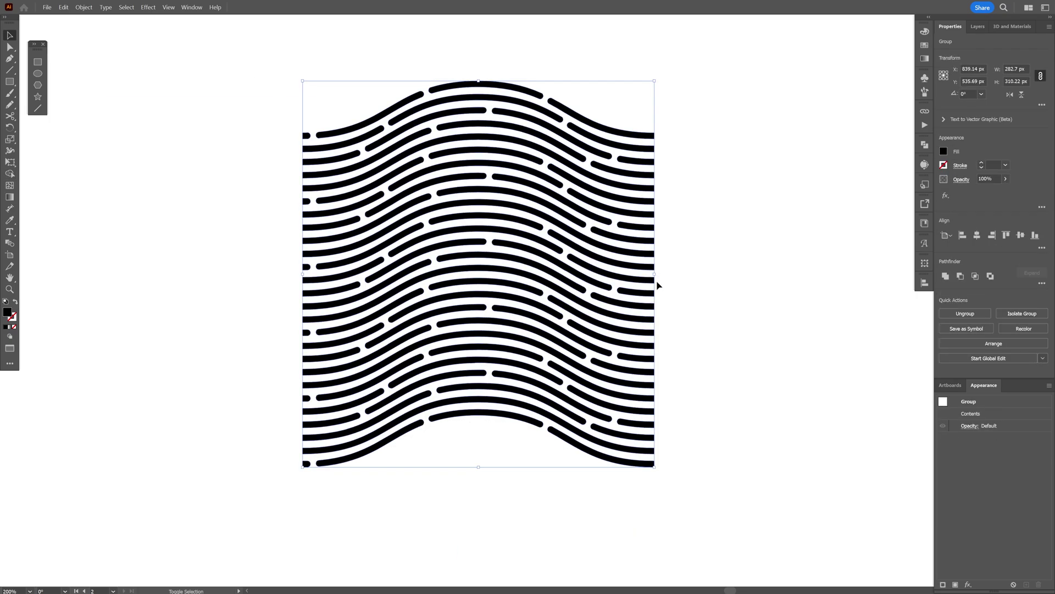
{"action": "left_click_drag", "start_coordinate": [649, 275], "coordinate": [560, 278]}
{"action": "scroll", "coordinate": [560, 277], "scroll_direction": "right", "scroll_amount": 5}
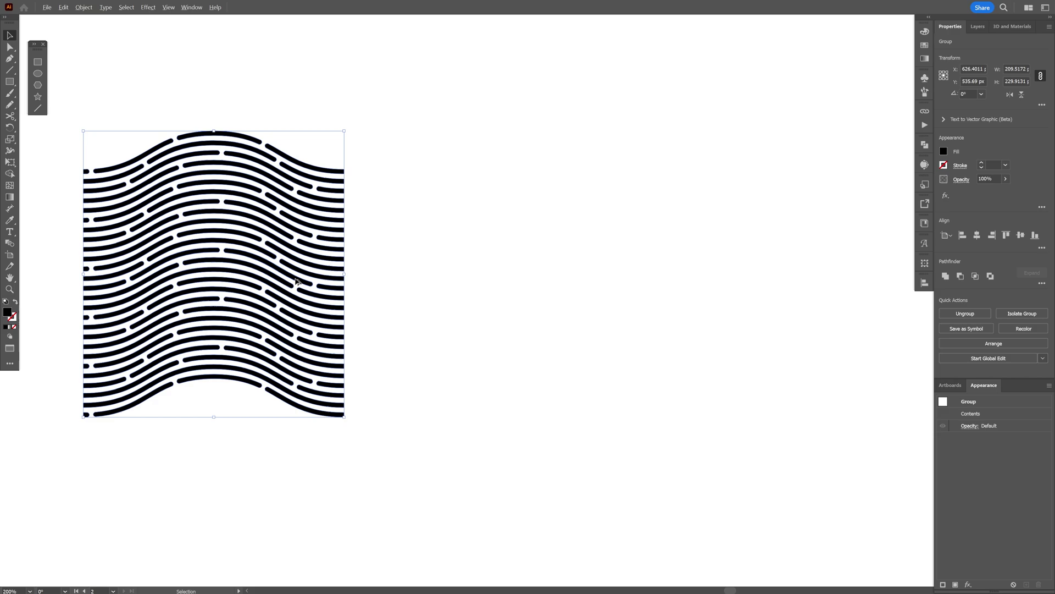
Step: Duplicate the wave tile edge to edge to its right, repeat the copy once, and unite the three tiles
{"action": "left_click_drag", "start_coordinate": [296, 282], "coordinate": [556, 282]}
{"action": "key", "text": "ctrl+d"}
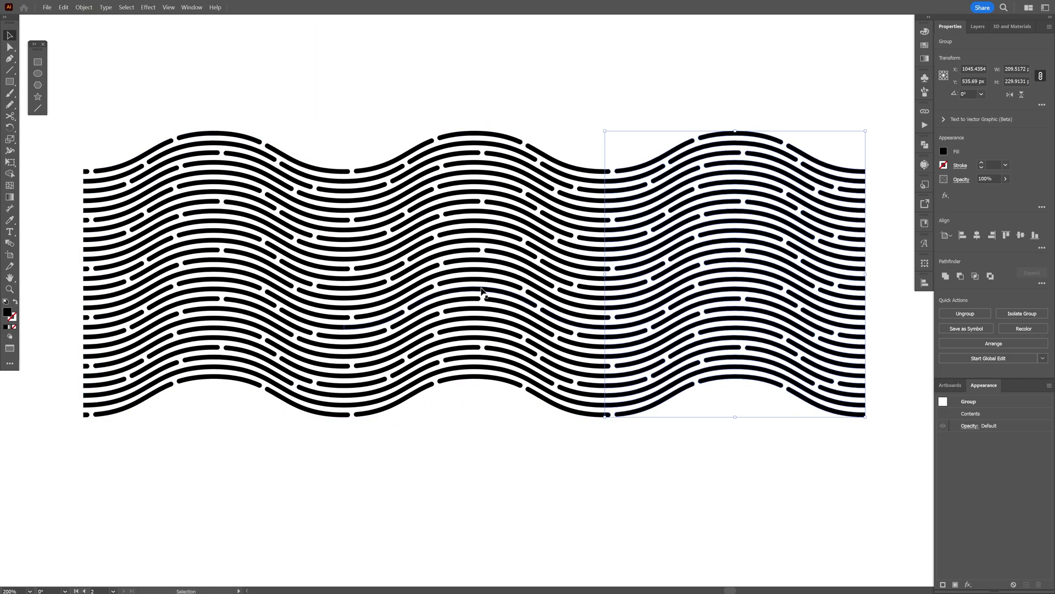
{"action": "left_click_drag", "start_coordinate": [744, 462], "coordinate": [250, 242]}
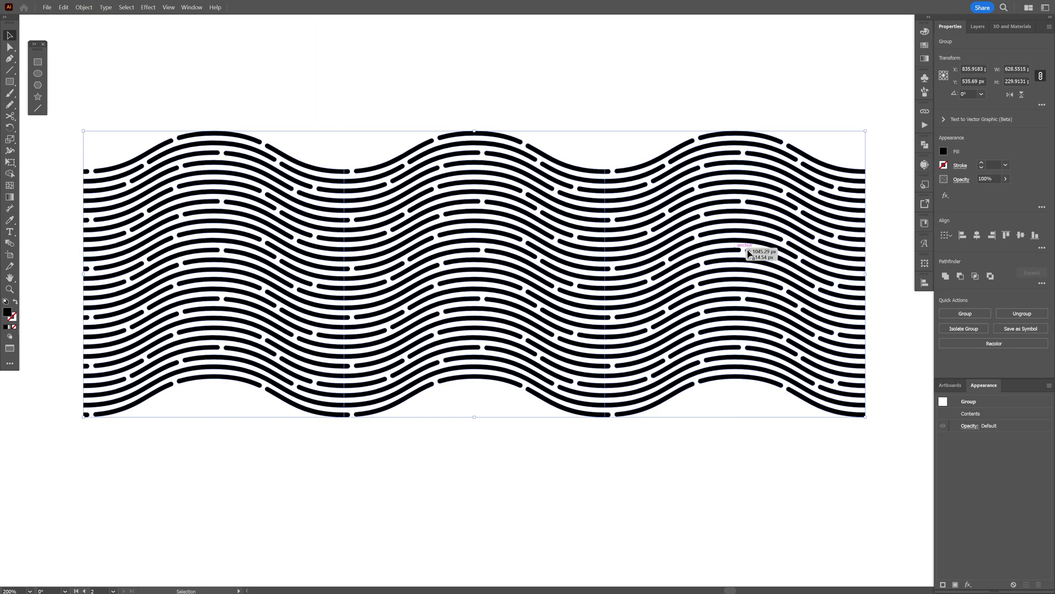
{"action": "left_click", "coordinate": [945, 276]}
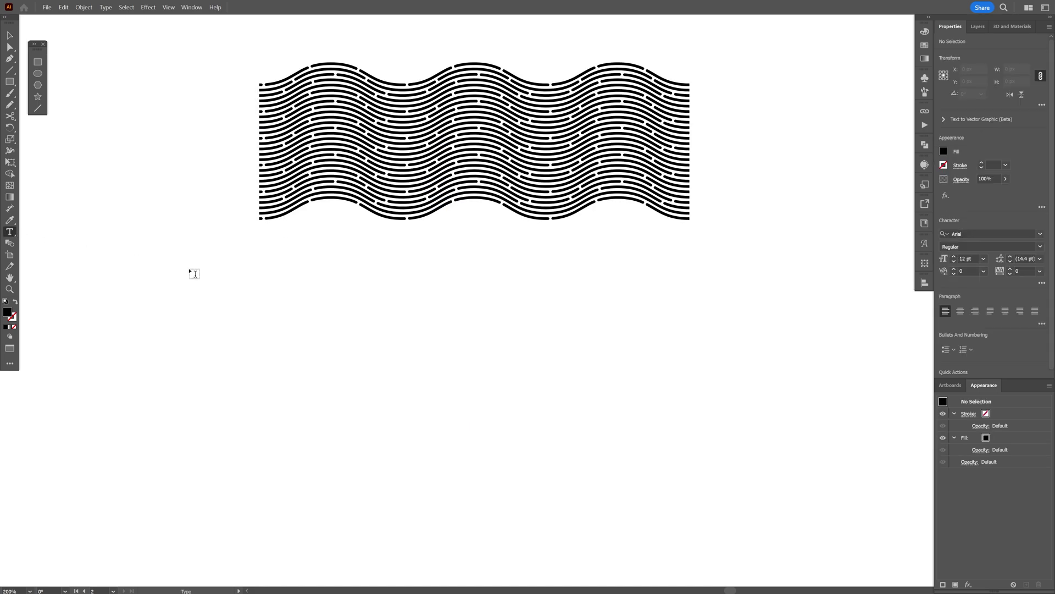
Step: Add the text PANTER below the pattern, enlarge it to about 302 px wide and set its font to Corsario VF Headline Black
{"action": "key", "text": "ctrl+v"}
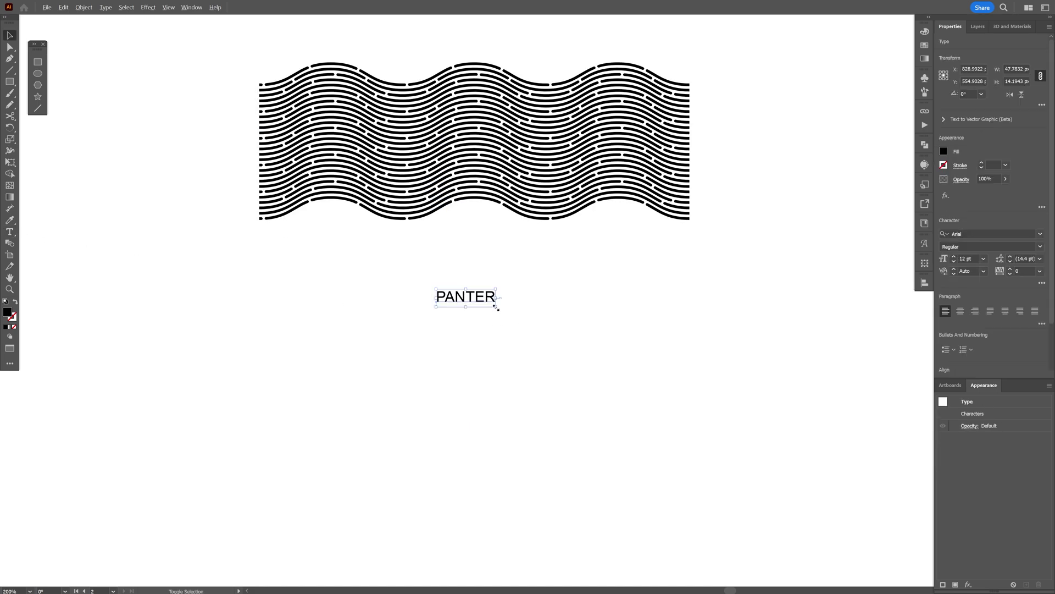
{"action": "left_click_drag", "start_coordinate": [496, 309], "coordinate": [648, 336]}
{"action": "left_click", "coordinate": [977, 233]}
{"action": "type", "text": "corsa"}
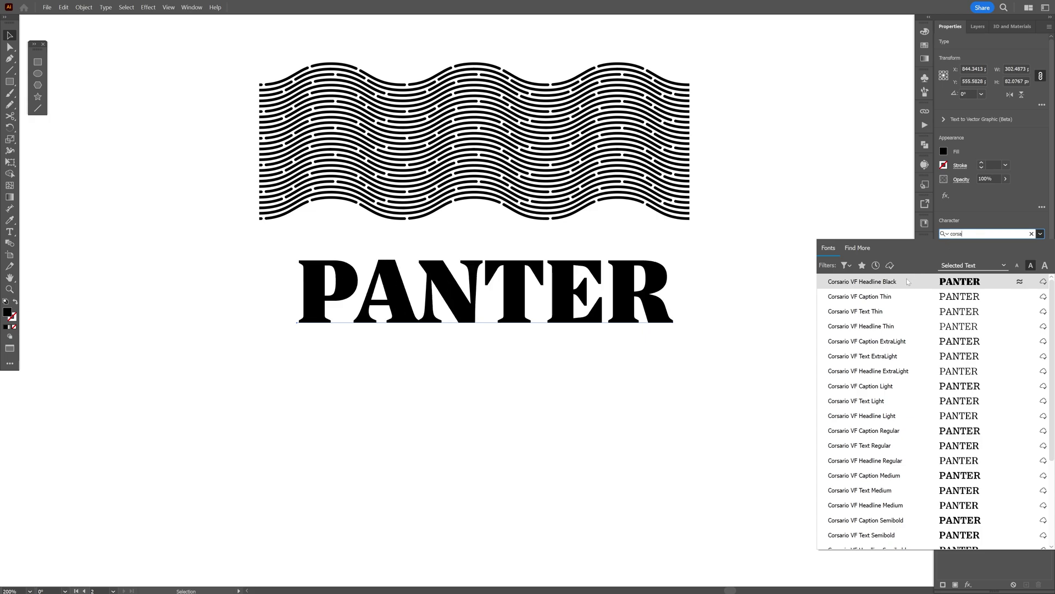
{"action": "left_click", "coordinate": [907, 280]}
Step: Place a copy of the PANTER text over the wave pattern and bring it to the front
{"action": "key", "text": "ctrl+equal"}
{"action": "left_click_drag", "start_coordinate": [569, 375], "coordinate": [577, 157]}
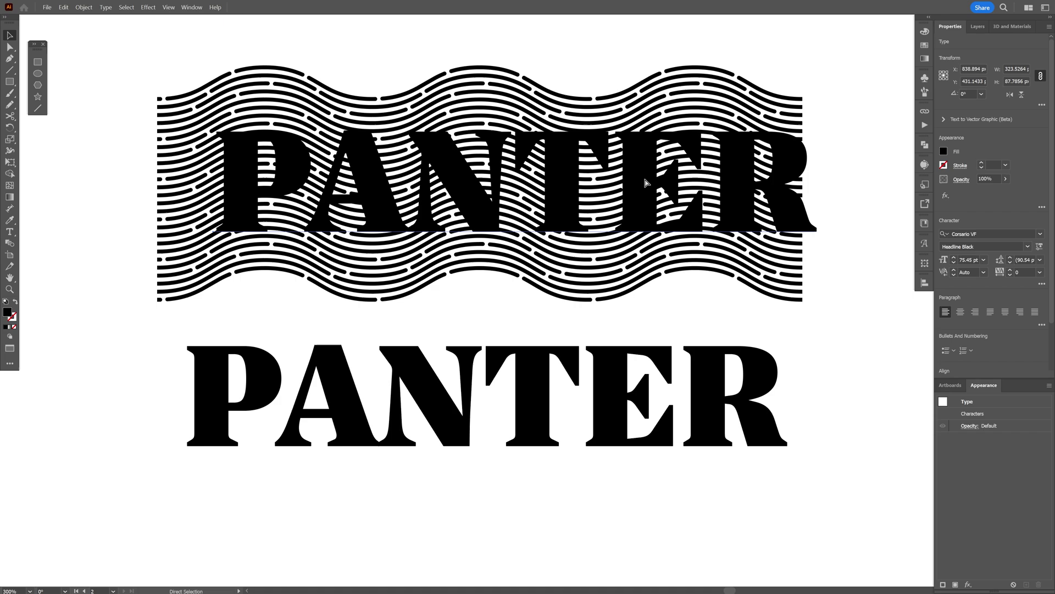
{"action": "right_click", "coordinate": [618, 185]}
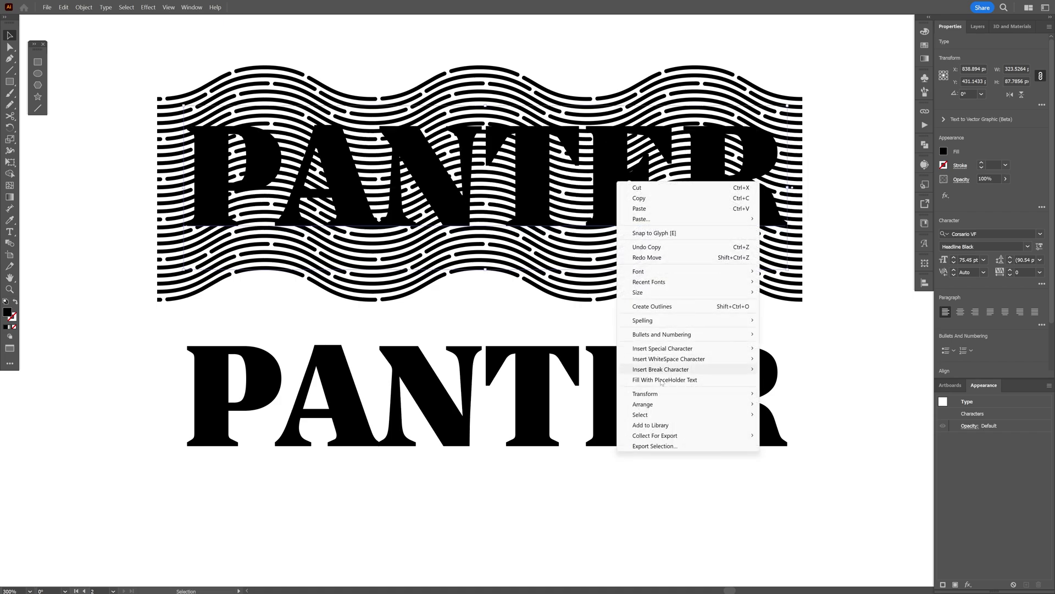
{"action": "mouse_move", "coordinate": [737, 405]}
{"action": "left_click", "coordinate": [795, 406]}
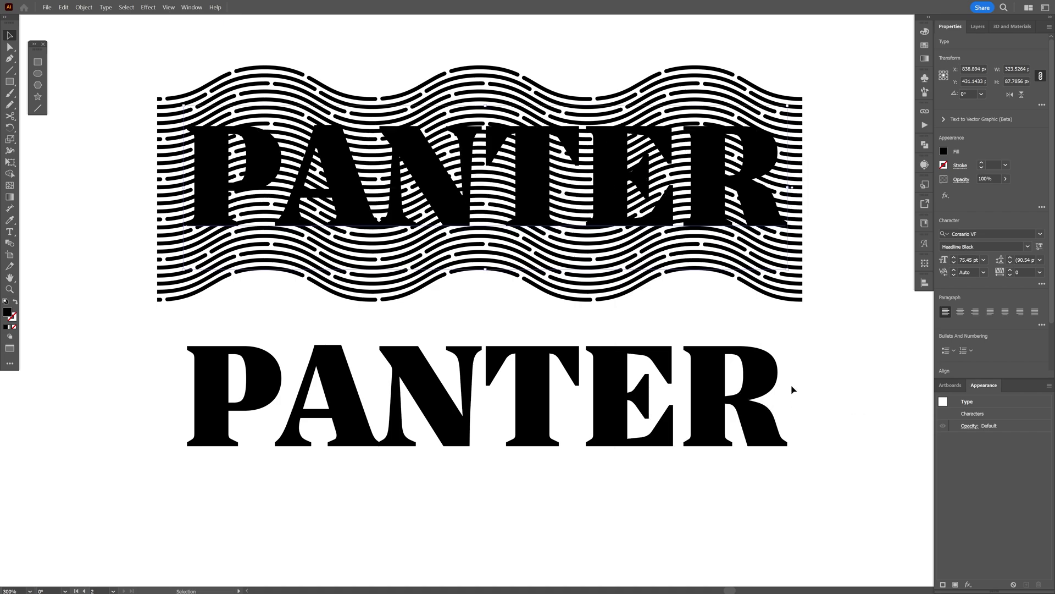
Step: Select the wave pattern together with the overlying PANTER text and make a clipping mask from them
{"action": "left_click_drag", "start_coordinate": [848, 117], "coordinate": [549, 189]}
{"action": "left_click_drag", "start_coordinate": [459, 210], "coordinate": [420, 230]}
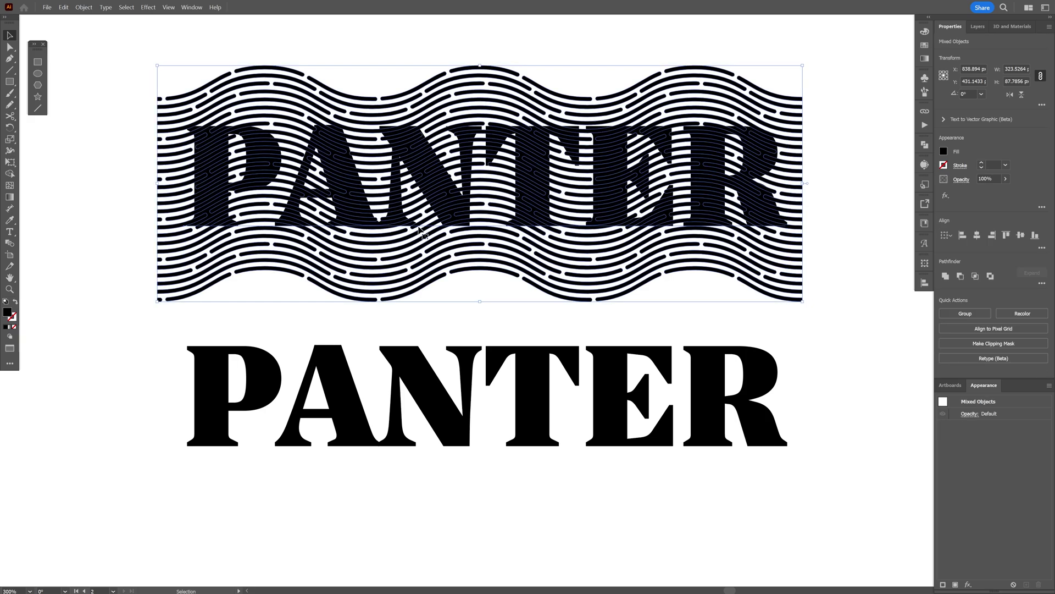
{"action": "right_click", "coordinate": [420, 230]}
{"action": "left_click", "coordinate": [477, 365]}
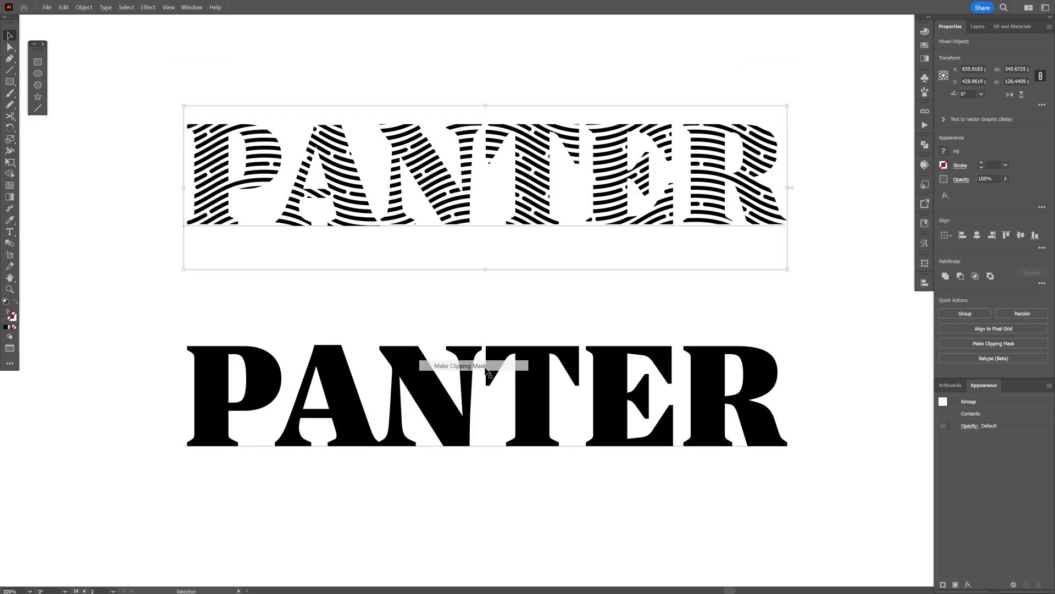
Step: Move the clipped lettering down near the solid word, and overlay it with a copy of that word turned into a 1 pt outline
{"action": "left_click_drag", "start_coordinate": [764, 206], "coordinate": [760, 285]}
{"action": "left_click", "coordinate": [766, 397]}
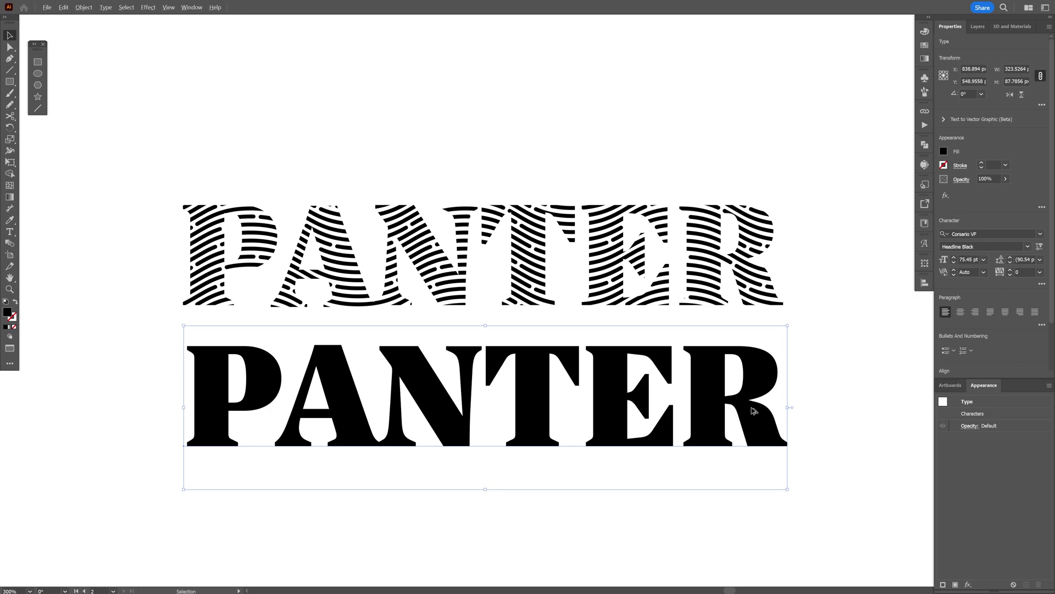
{"action": "left_click_drag", "start_coordinate": [753, 409], "coordinate": [758, 275]}
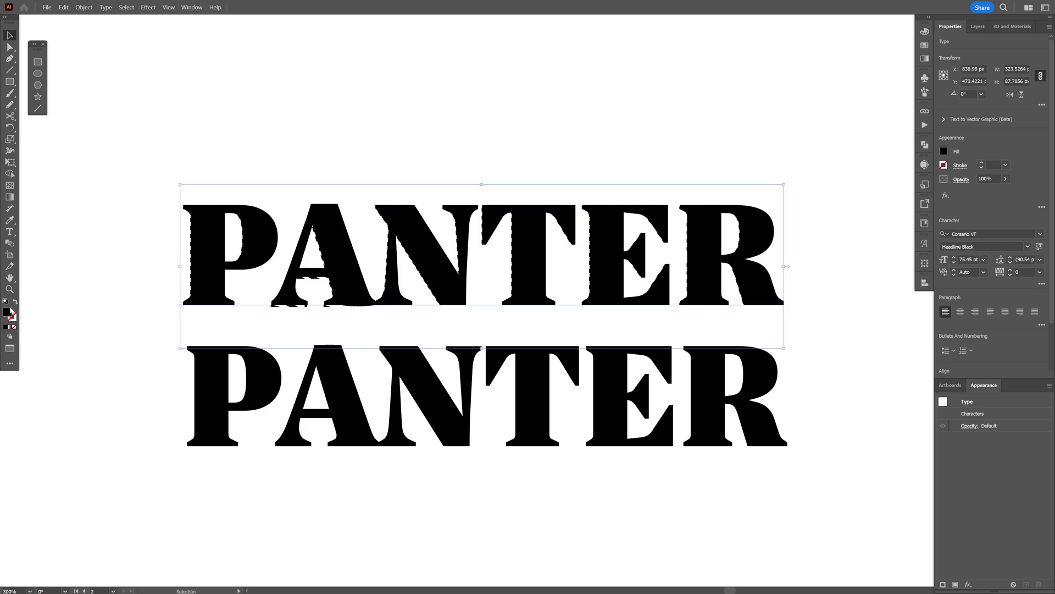
{"action": "left_click", "coordinate": [16, 302]}
Step: Move the clipped lettering up clear of the outlined copy and inspect the overlapping contours inside its letters
{"action": "left_click_drag", "start_coordinate": [489, 304], "coordinate": [485, 273]}
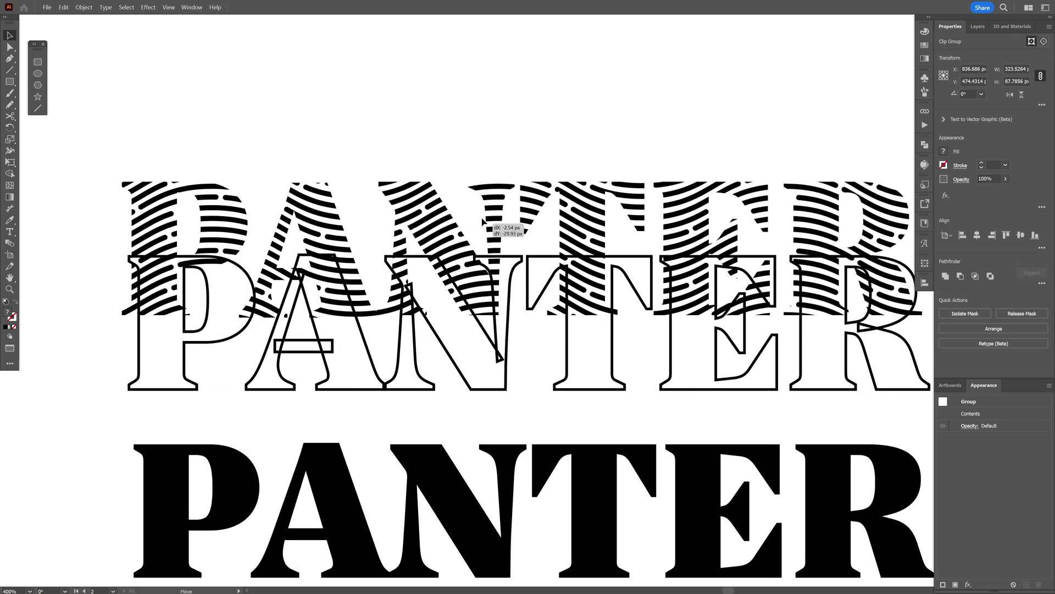
{"action": "left_click", "coordinate": [94, 299]}
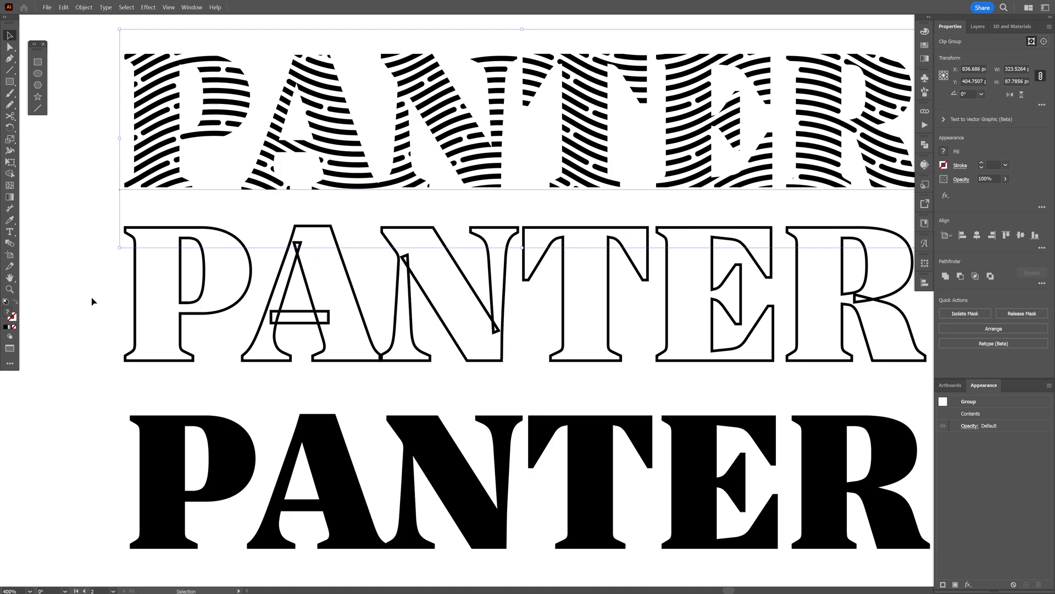
{"action": "key", "text": "ctrl+="}
{"action": "key", "text": "ctrl+="}
{"action": "scroll", "coordinate": [509, 253], "scroll_direction": "up", "scroll_amount": 1}
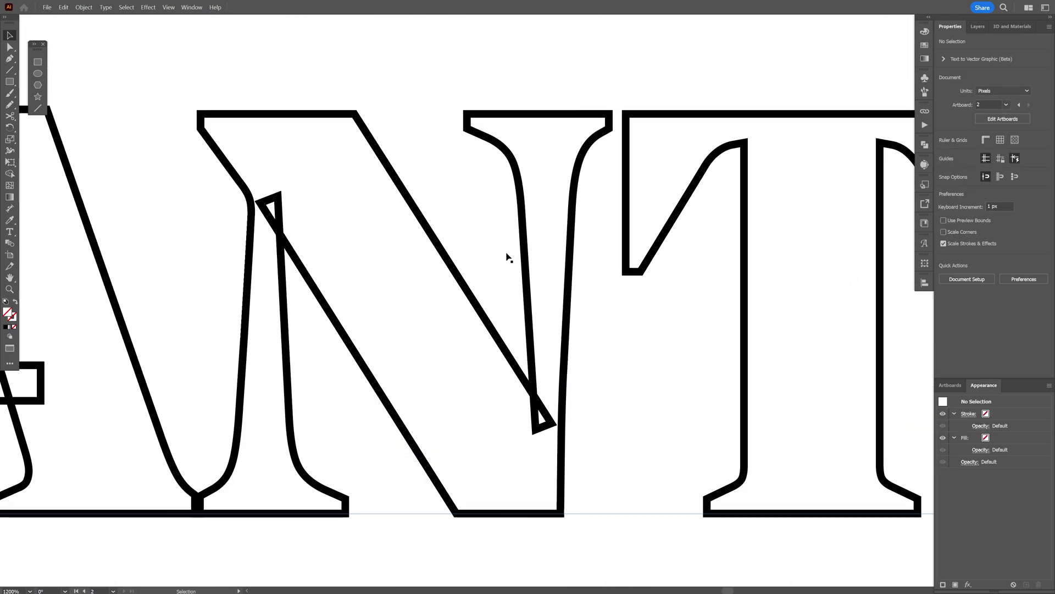
{"action": "scroll", "coordinate": [539, 255], "scroll_direction": "down", "scroll_amount": 2}
{"action": "scroll", "coordinate": [561, 258], "scroll_direction": "left", "scroll_amount": 1}
Step: Expand the outlined PANTER text into paths and unite its overlapping contours
{"action": "left_click", "coordinate": [564, 257]}
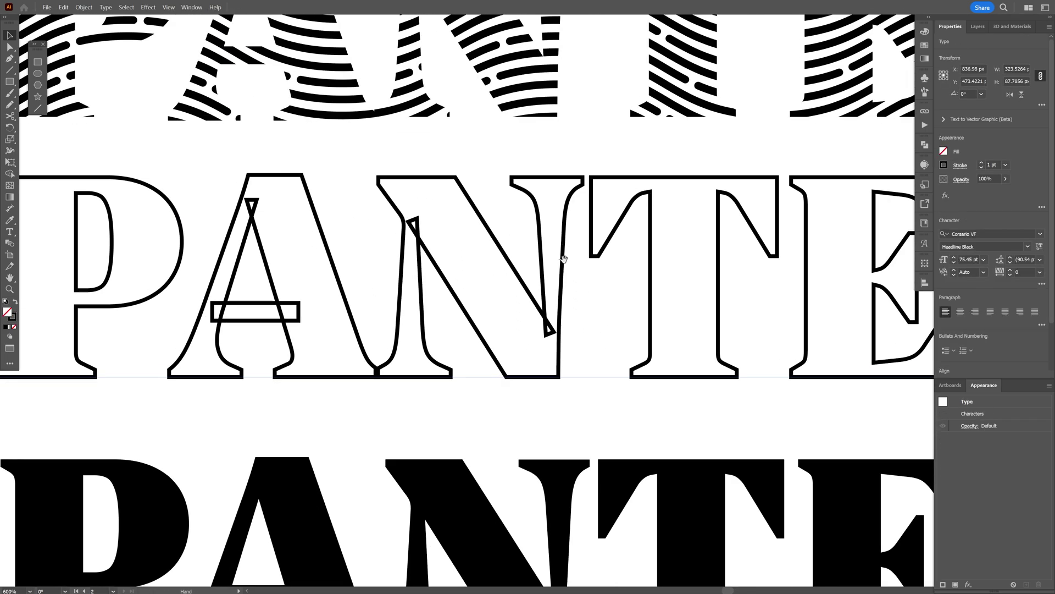
{"action": "left_click", "coordinate": [83, 7]}
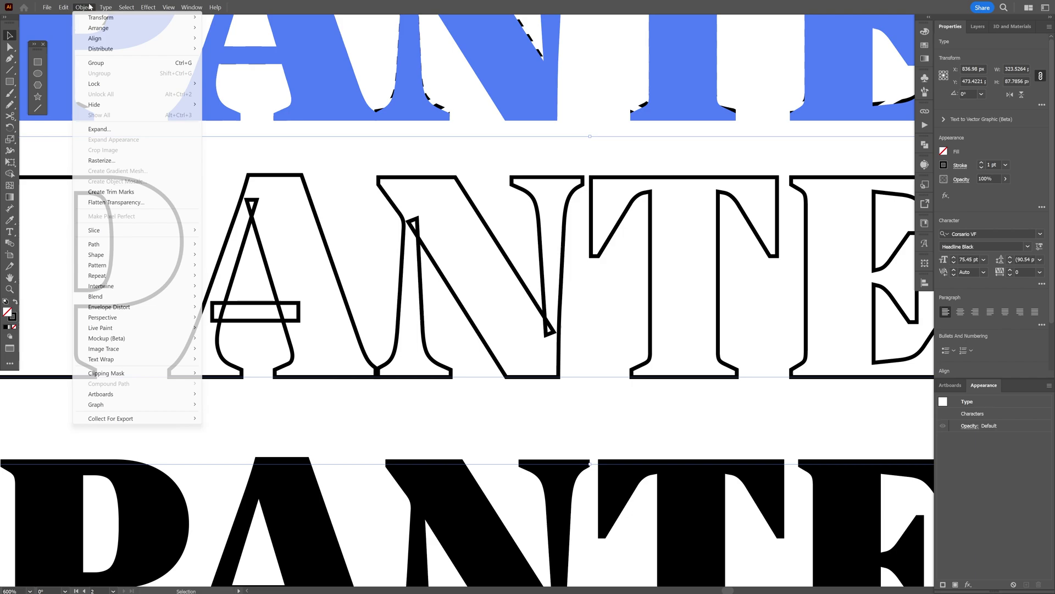
{"action": "left_click", "coordinate": [124, 130]}
{"action": "key", "text": "Return"}
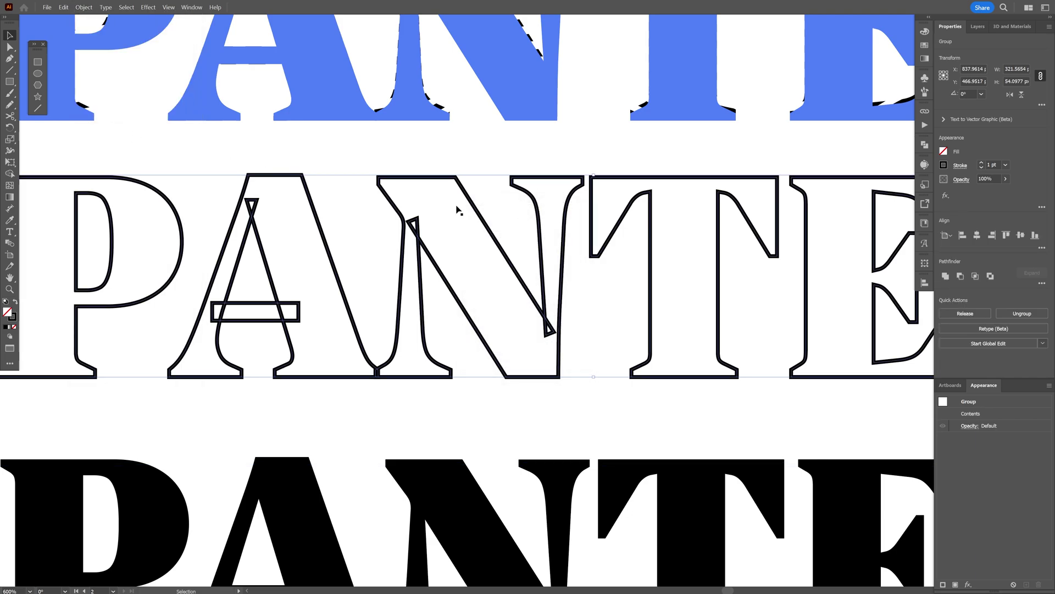
{"action": "left_click", "coordinate": [945, 277]}
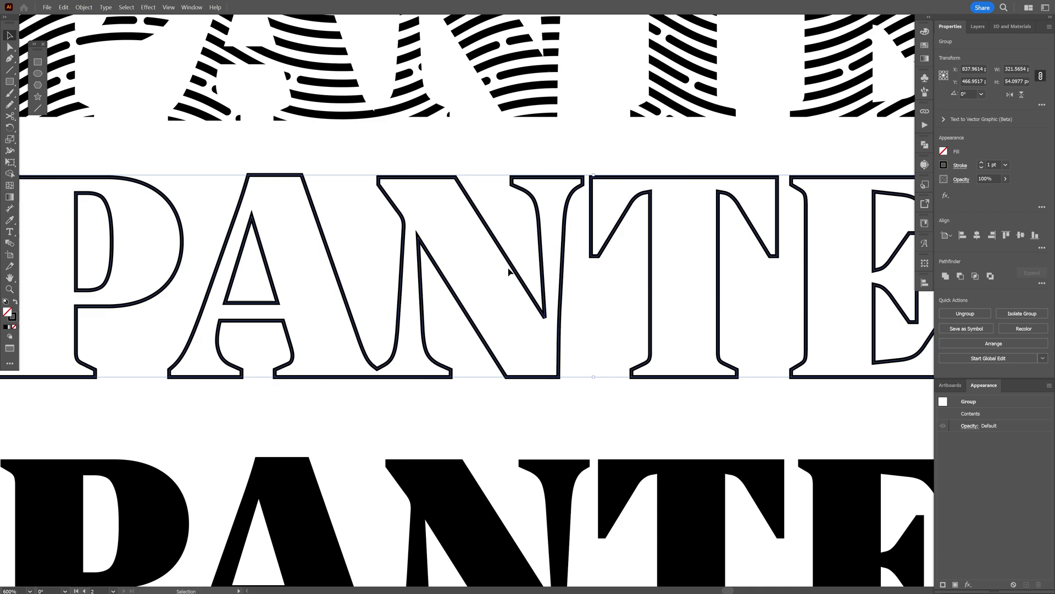
{"action": "scroll", "coordinate": [243, 271], "scroll_direction": "up", "scroll_amount": 3}
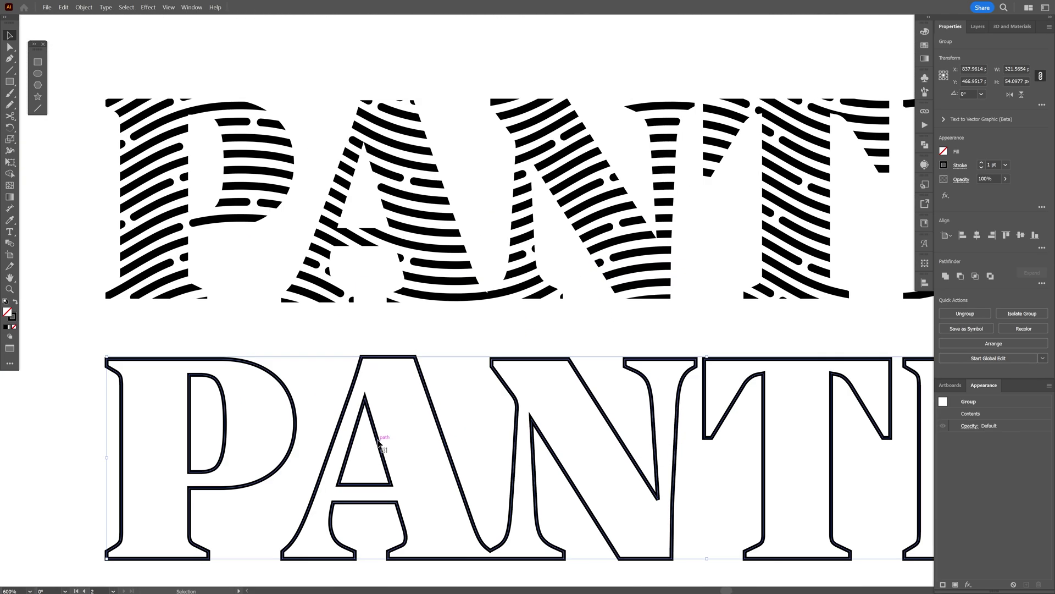
Step: Place the united PANTER outline over the patterned lettering and give it an outside-aligned 2 pt stroke
{"action": "left_click_drag", "start_coordinate": [377, 436], "coordinate": [378, 186]}
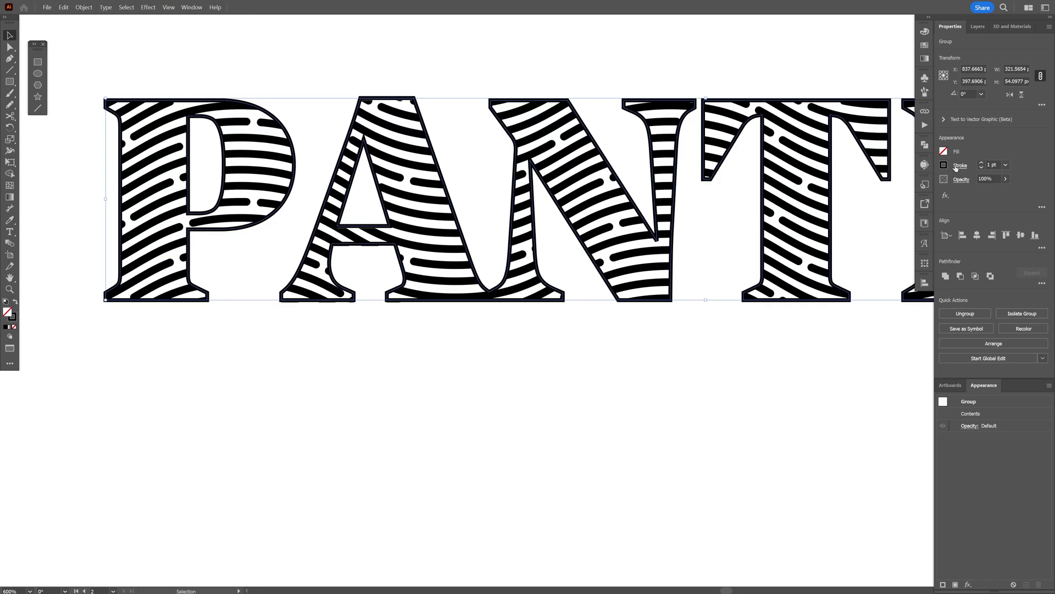
{"action": "left_click", "coordinate": [959, 165]}
{"action": "left_click", "coordinate": [920, 217]}
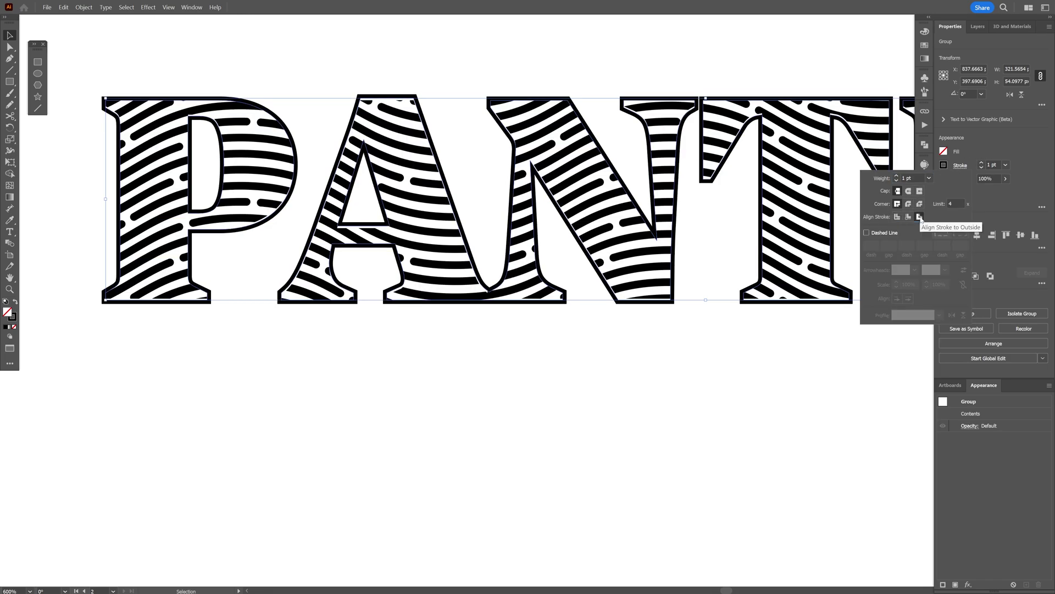
{"action": "left_click", "coordinate": [914, 178]}
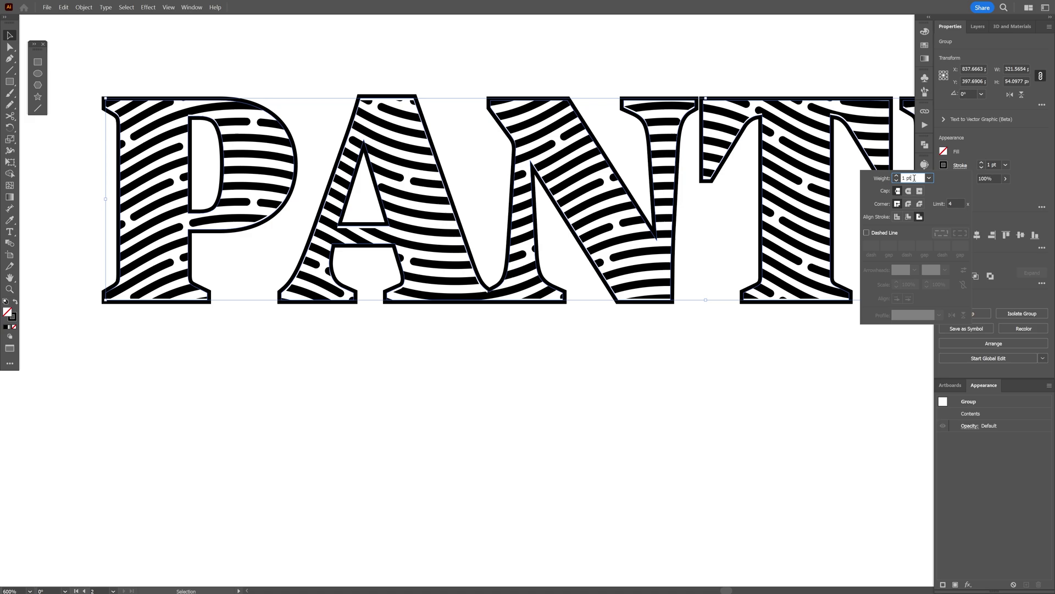
Step: Shift the clipped pattern lettering slightly so it sits evenly inside the heavy outline, checking the fit around the E and R
{"action": "scroll", "coordinate": [914, 178], "scroll_direction": "up", "scroll_amount": 1}
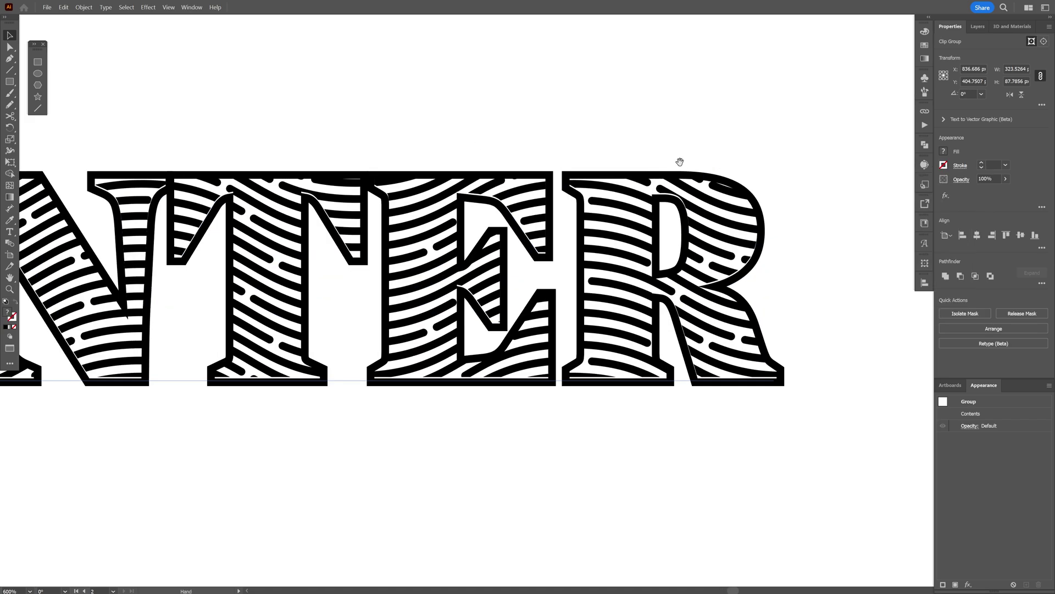
{"action": "scroll", "coordinate": [742, 173], "scroll_direction": "up", "scroll_amount": 1}
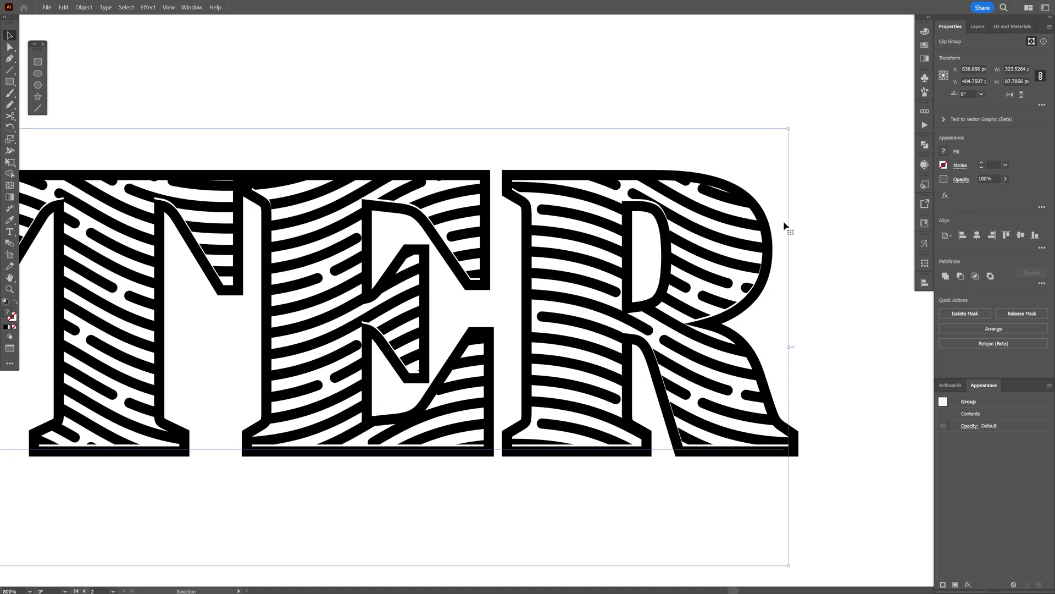
{"action": "scroll", "coordinate": [791, 234], "scroll_direction": "up", "scroll_amount": 1}
{"action": "mouse_move", "coordinate": [751, 256]}
{"action": "left_mouse_down"}
{"action": "mouse_move", "coordinate": [747, 249]}
{"action": "mouse_move", "coordinate": [737, 259]}
{"action": "mouse_move", "coordinate": [740, 269]}
{"action": "left_mouse_up"}
{"action": "left_click_drag", "start_coordinate": [739, 275], "coordinate": [741, 267]}
{"action": "scroll", "coordinate": [742, 267], "scroll_direction": "down", "scroll_amount": 1}
{"action": "scroll", "coordinate": [667, 223], "scroll_direction": "down", "scroll_amount": 1}
{"action": "scroll", "coordinate": [687, 219], "scroll_direction": "up", "scroll_amount": 2}
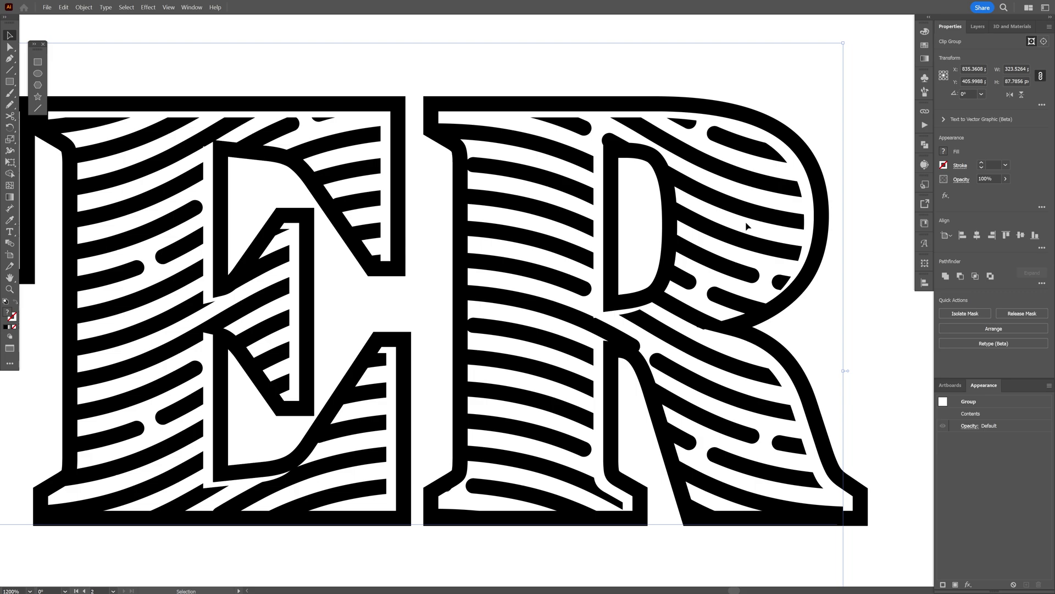
{"action": "scroll", "coordinate": [748, 226], "scroll_direction": "down", "scroll_amount": 2}
{"action": "scroll", "coordinate": [748, 226], "scroll_direction": "up", "scroll_amount": 2}
Step: Lock the clipped pattern group and fill the outline group beneath it with white
{"action": "left_click", "coordinate": [977, 27]}
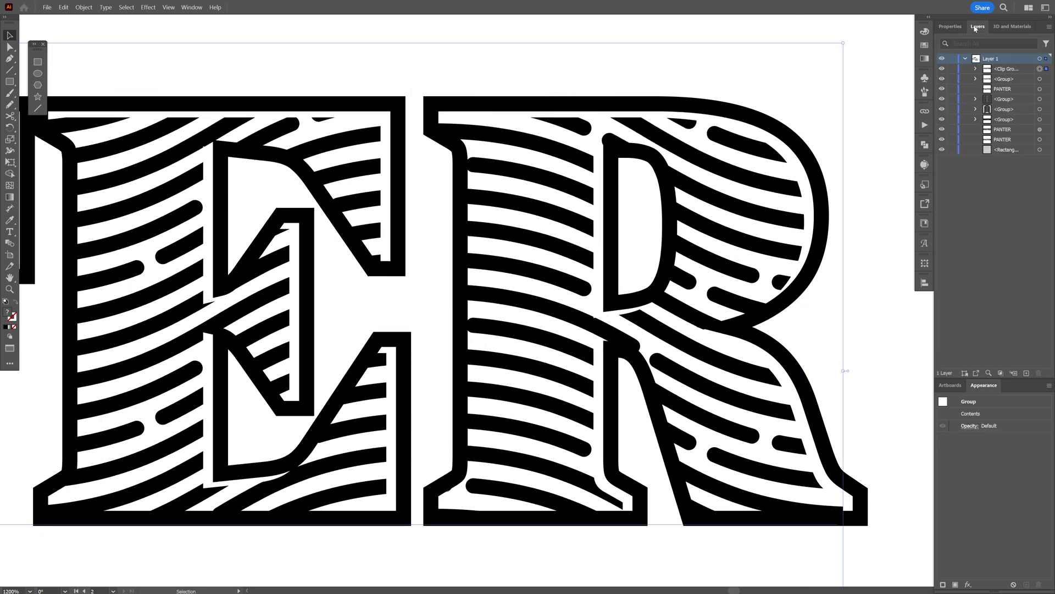
{"action": "left_click", "coordinate": [952, 69]}
{"action": "left_click_drag", "start_coordinate": [815, 164], "coordinate": [700, 181]}
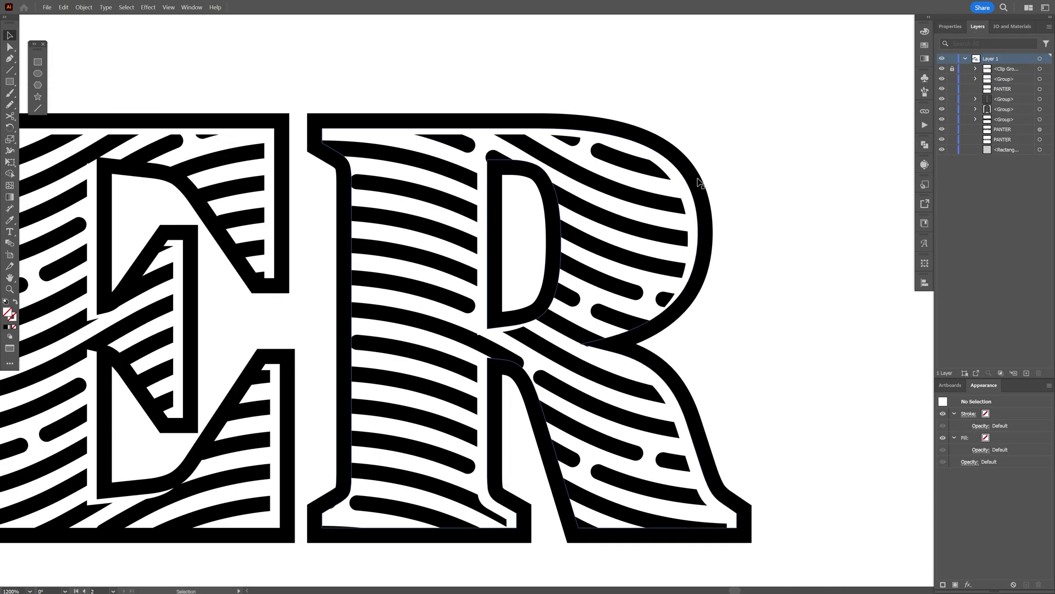
{"action": "left_click", "coordinate": [693, 182]}
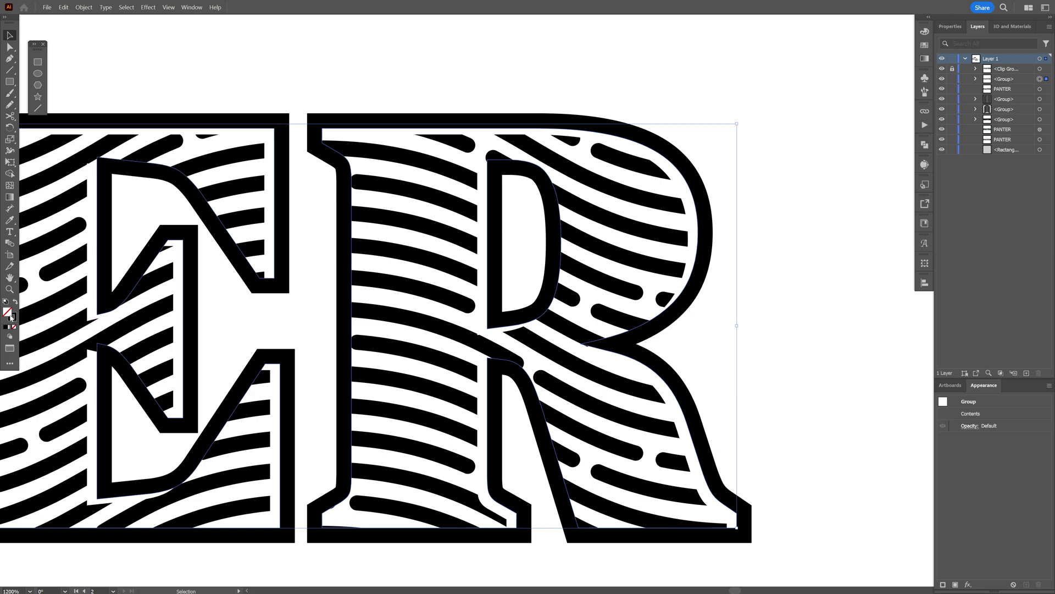
{"action": "left_click", "coordinate": [924, 44]}
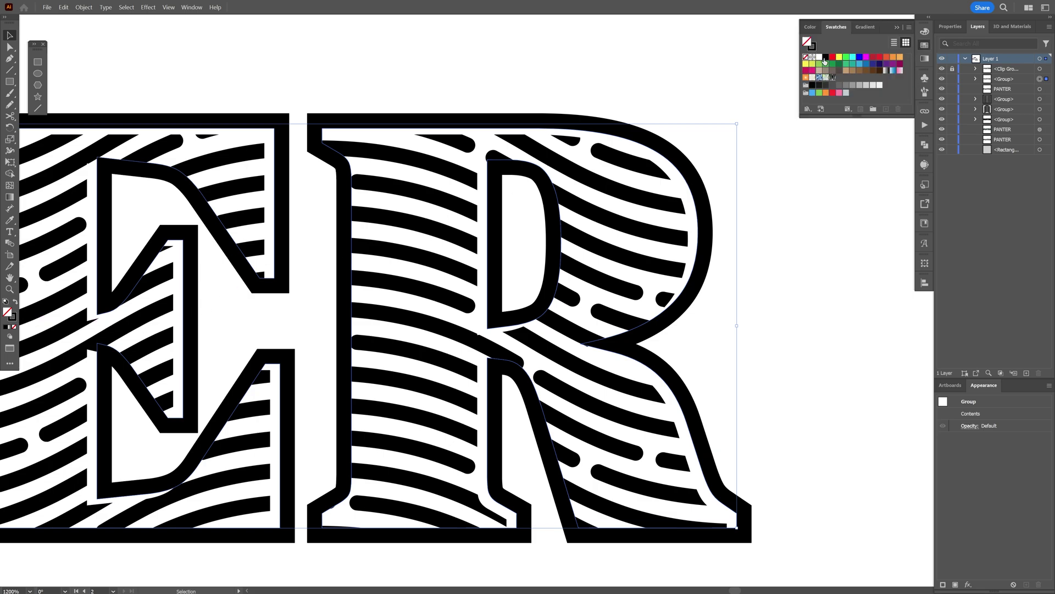
{"action": "left_click", "coordinate": [819, 58]}
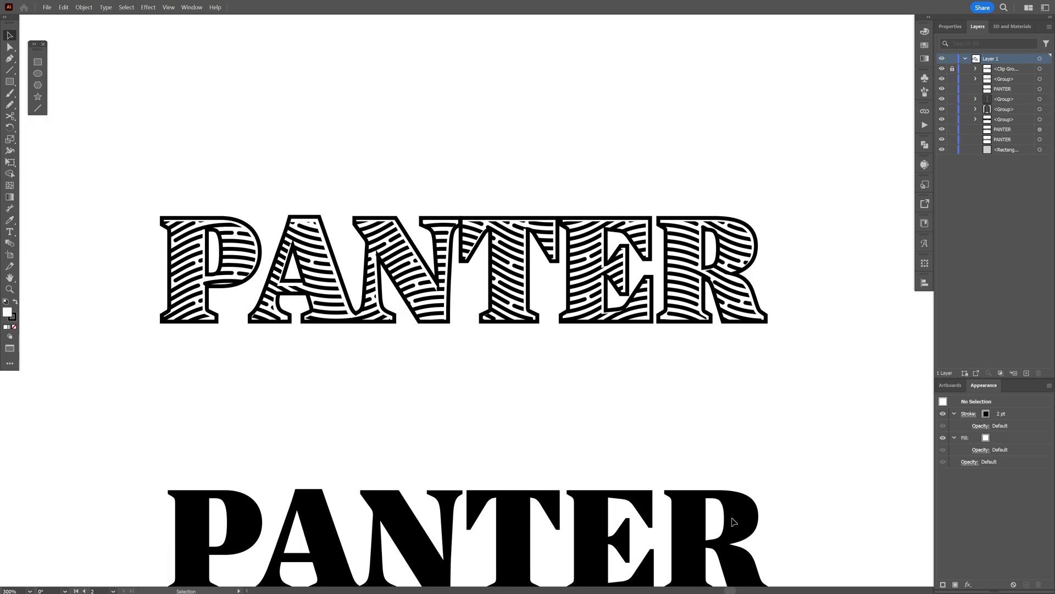
Step: Move the solid black PANTER text up behind the patterned lettering, offset slightly down and to the left as a shadow
{"action": "left_click_drag", "start_coordinate": [734, 521], "coordinate": [718, 258]}
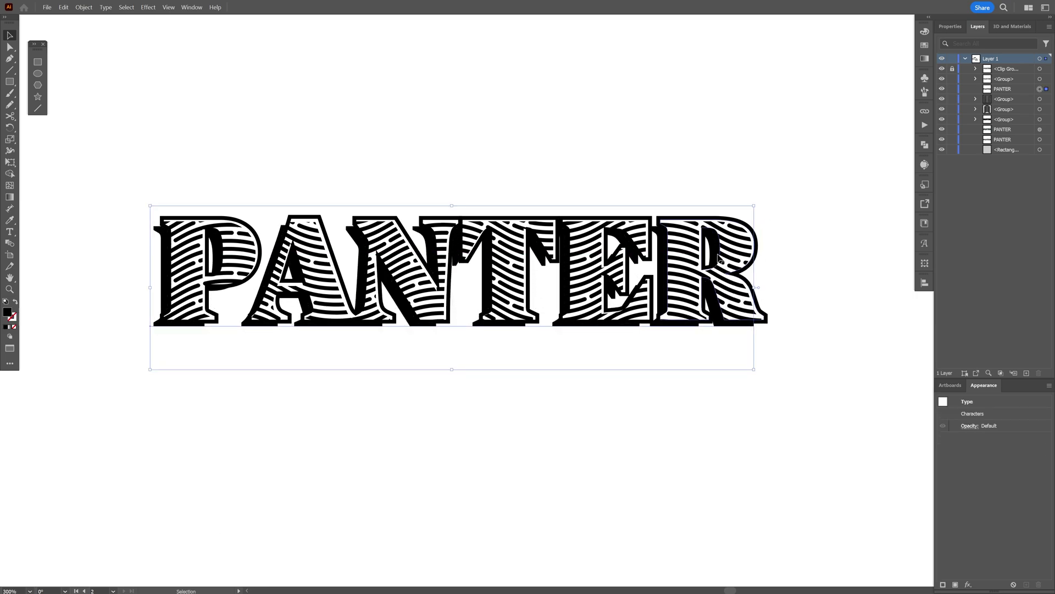